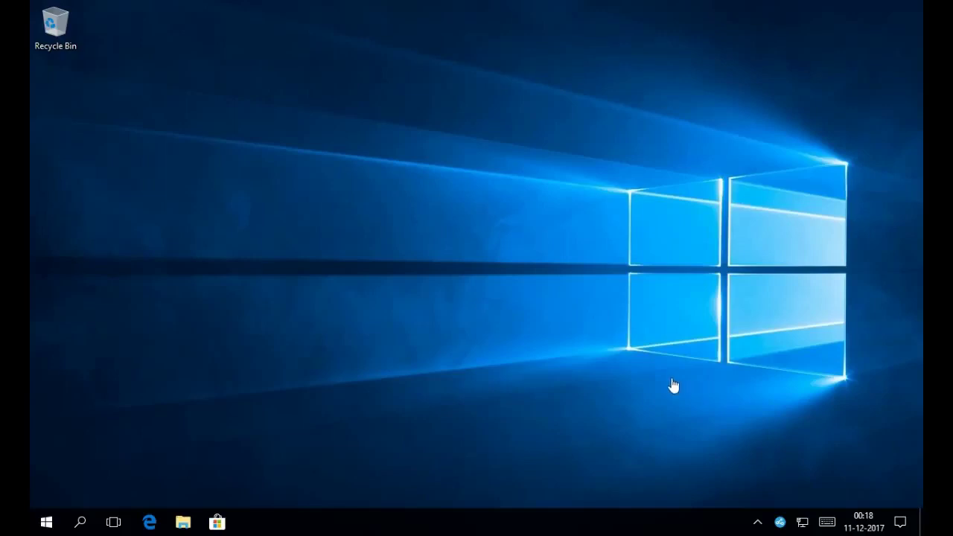
# - Launch regedit and view SystemBiosDate (05/19/17) under HKLM\HARDWARE\DESCRIPTION\System
pyautogui.rightClick(49, 523)
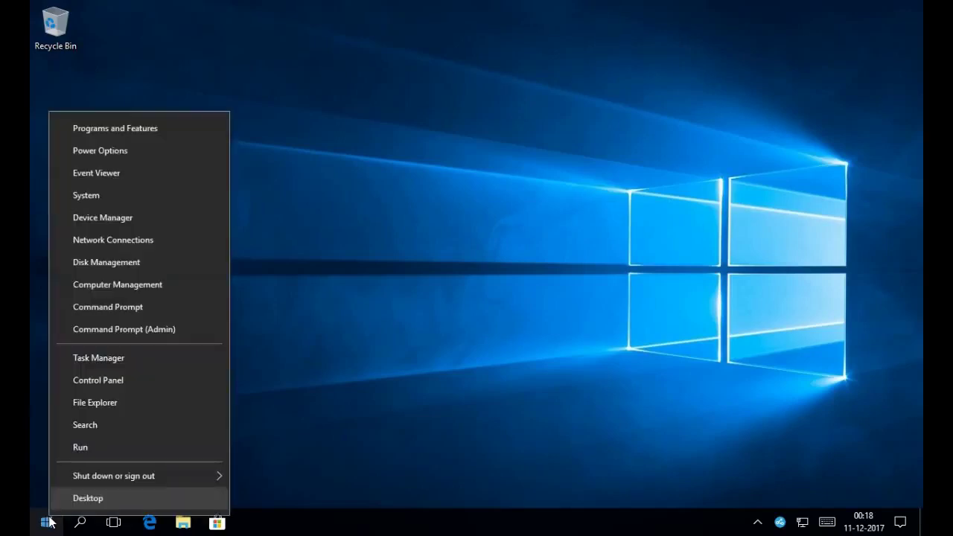
pyautogui.click(80, 456)
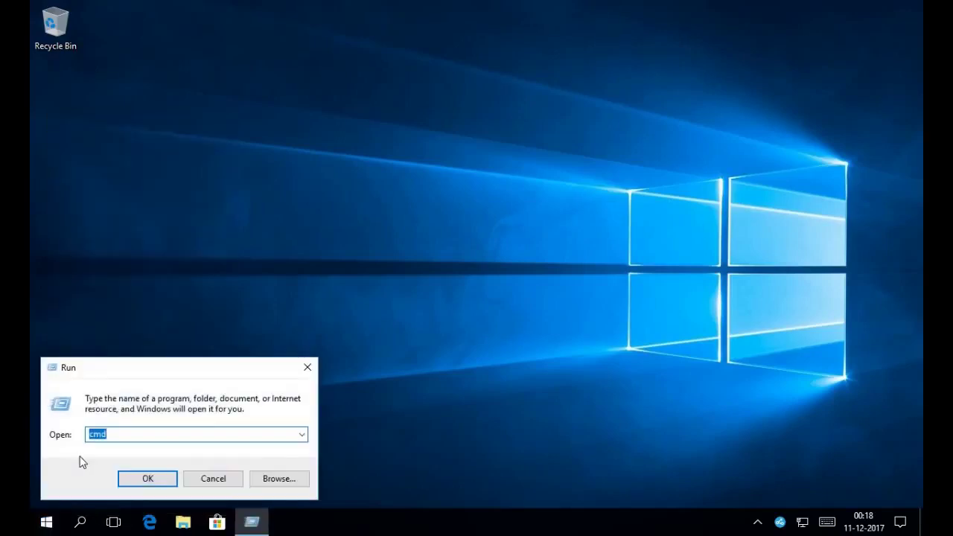
pyautogui.write('regedit')
pyautogui.press('Return')
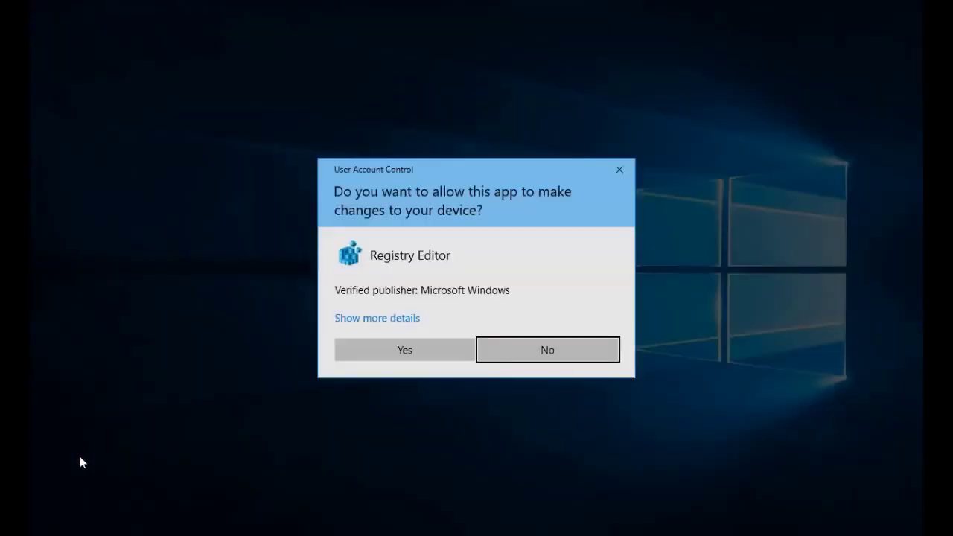
pyautogui.click(377, 346)
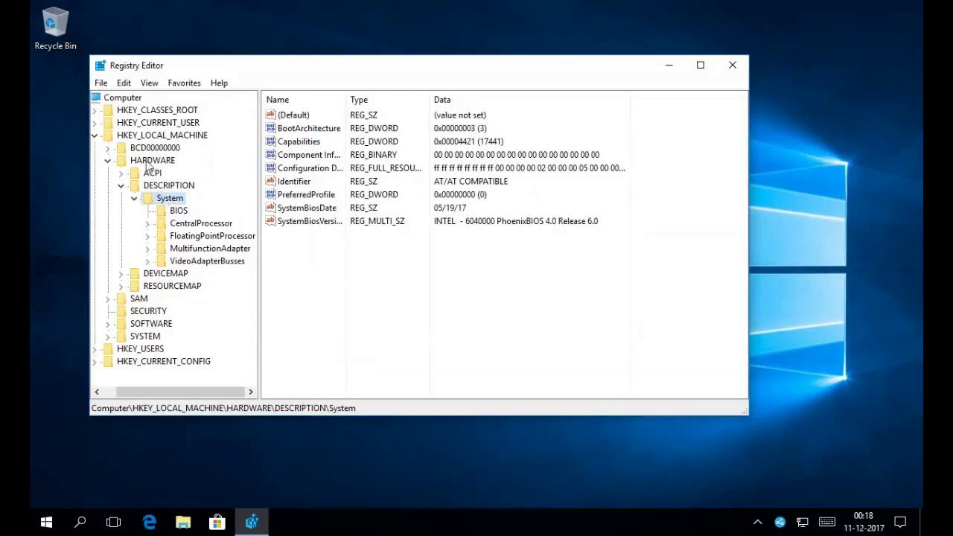
pyautogui.click(296, 211)
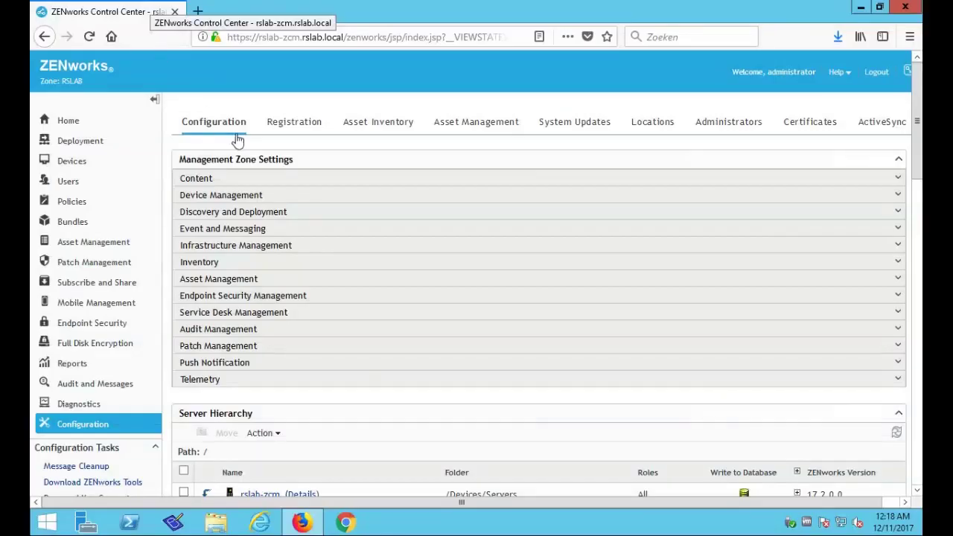
# - Review the RegistryInfo field among the Asset Inventory Workstation administrator-defined fields, then cancel without saving
pyautogui.click(371, 128)
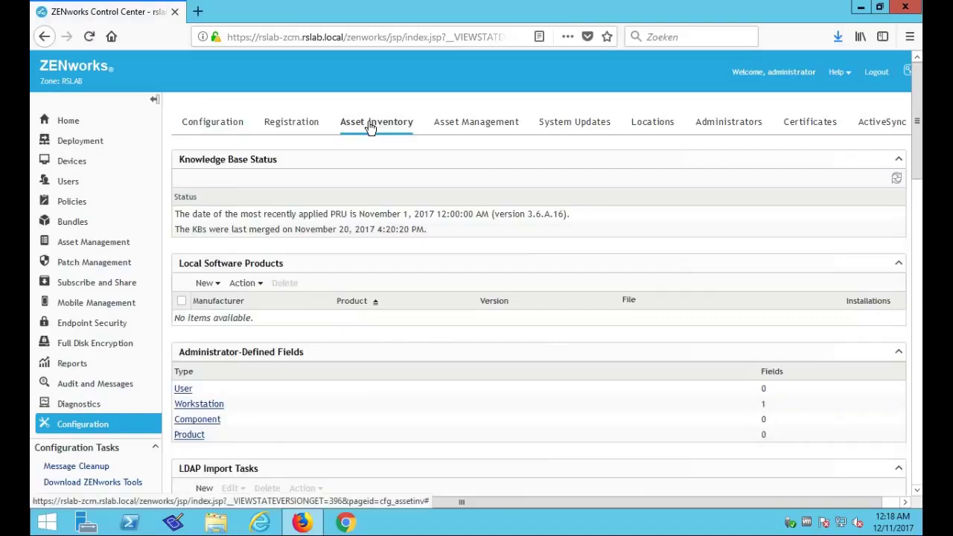
pyautogui.click(208, 412)
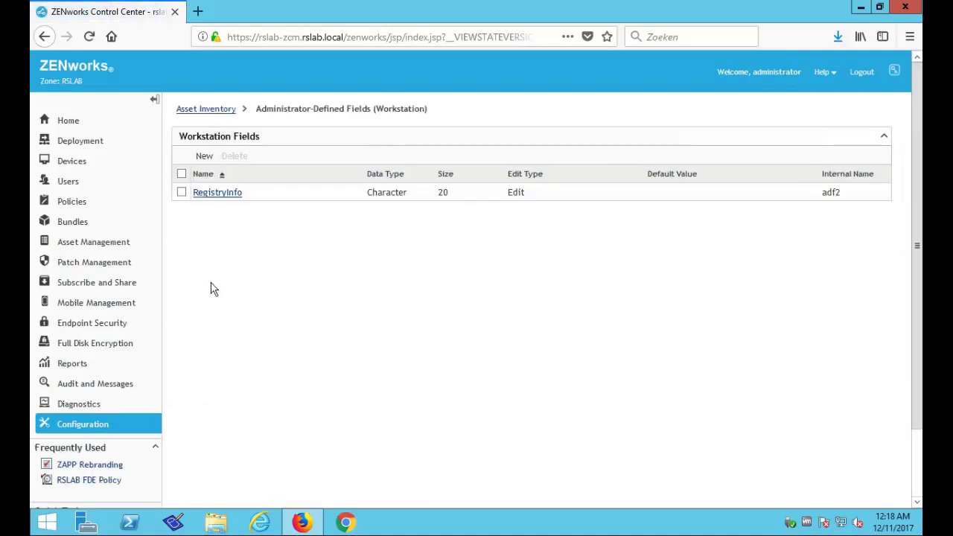
pyautogui.click(182, 193)
pyautogui.click(202, 195)
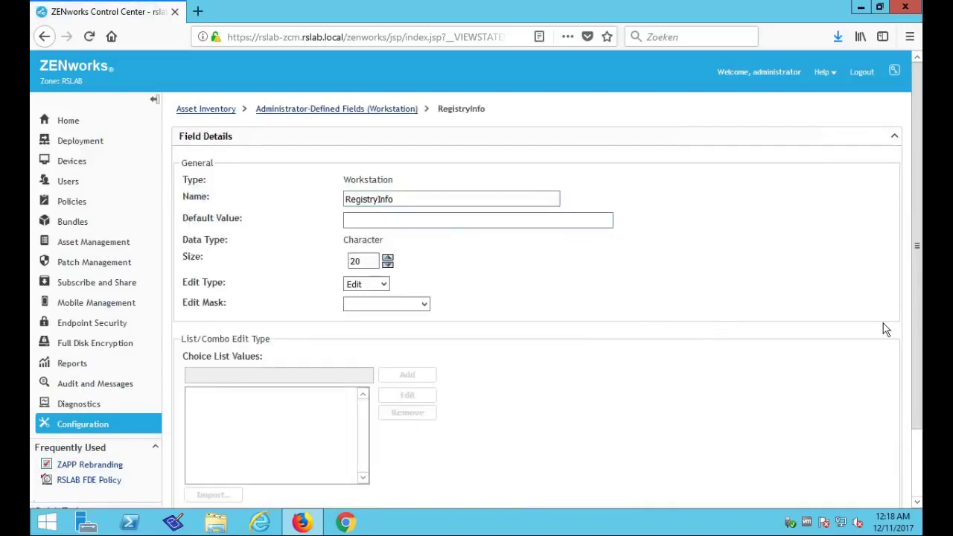
pyautogui.scroll(-2, 921, 341)
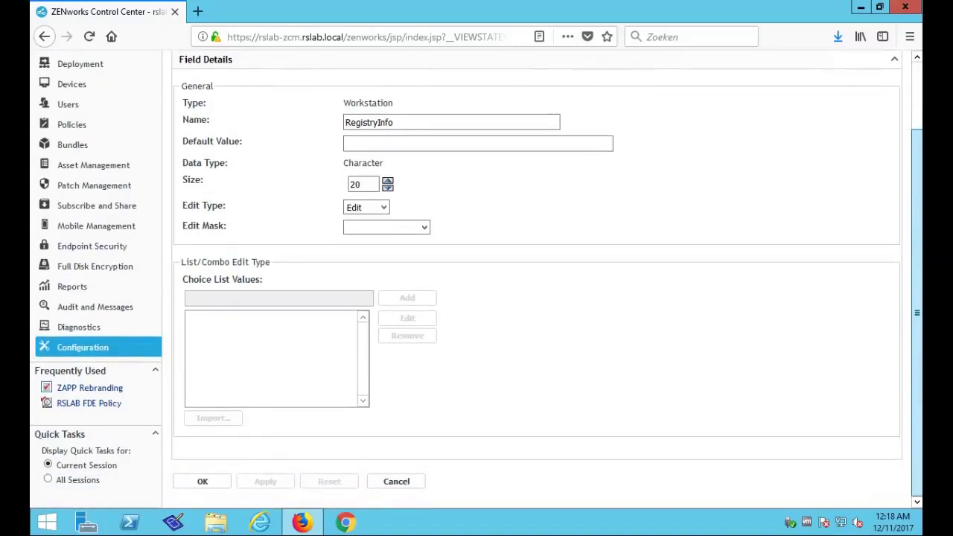
pyautogui.click(406, 482)
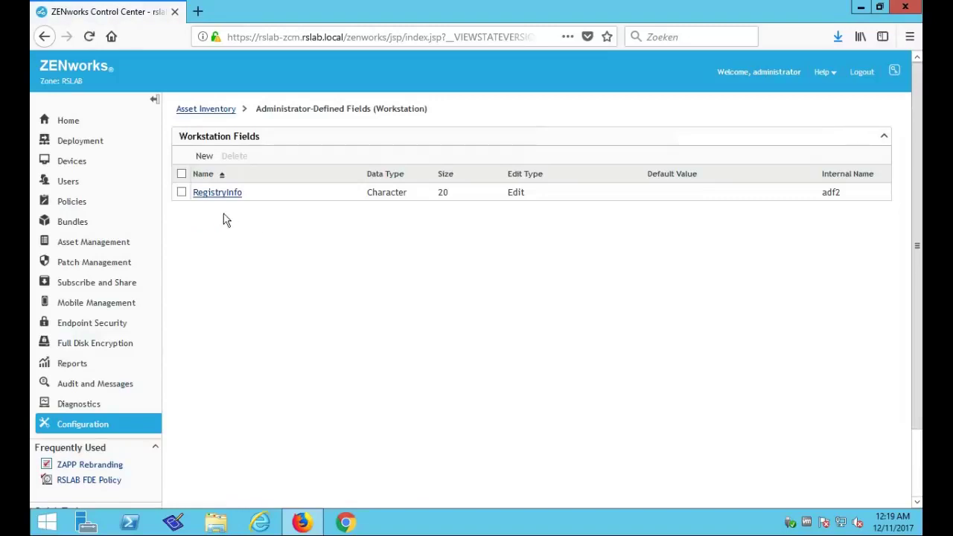
# - Delete the RegistryInfo workstation field
pyautogui.click(182, 193)
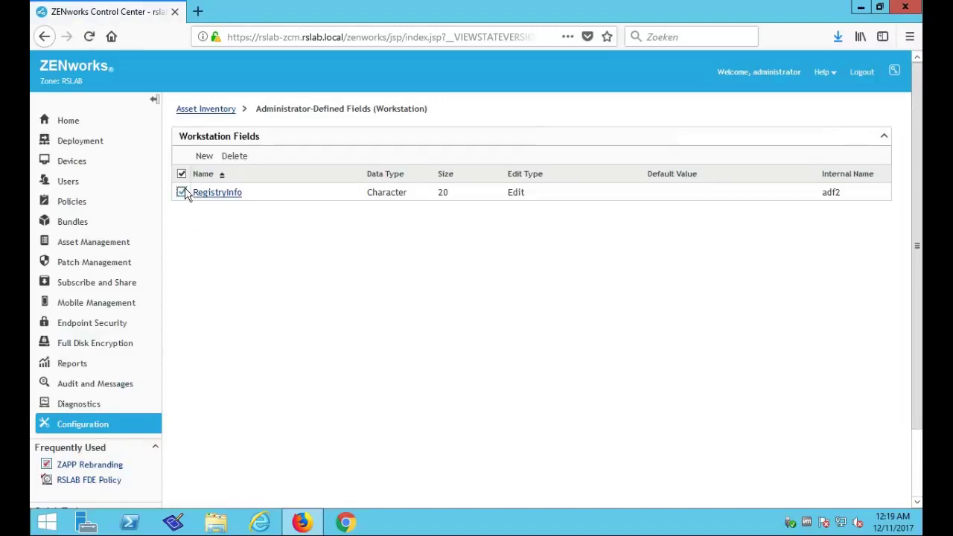
pyautogui.click(236, 158)
pyautogui.click(465, 252)
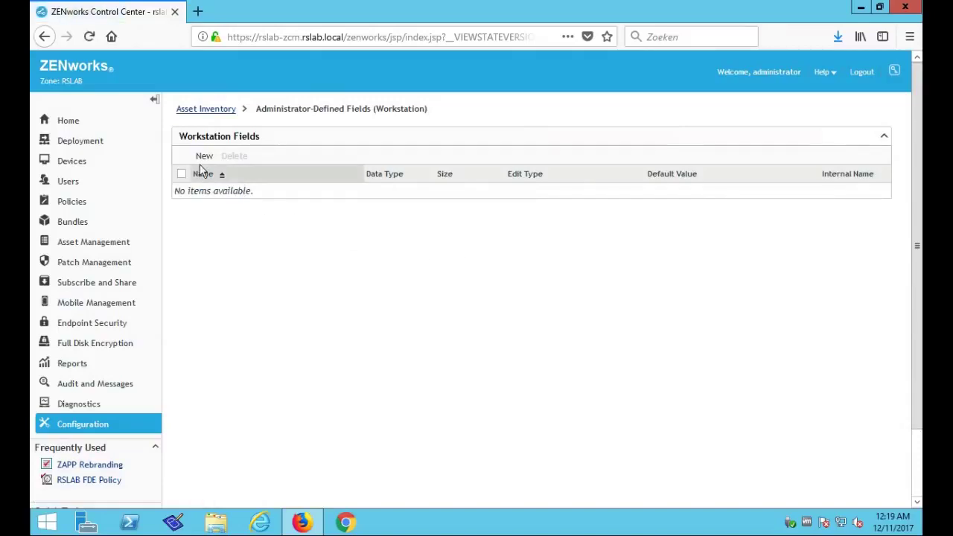
# - Create a new workstation field named 'RegInfo-SystemBiosDate'
pyautogui.click(203, 157)
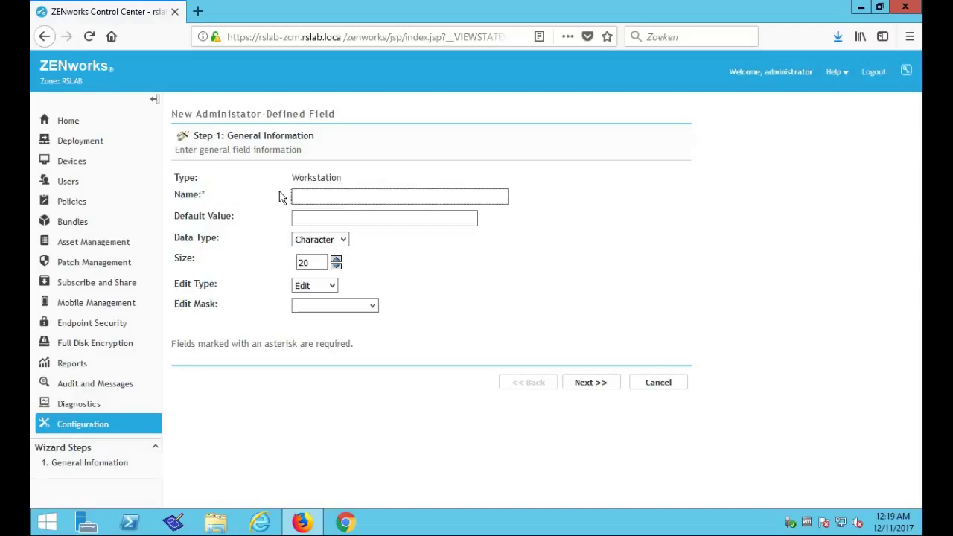
pyautogui.write('RegInfo-SystemBio')
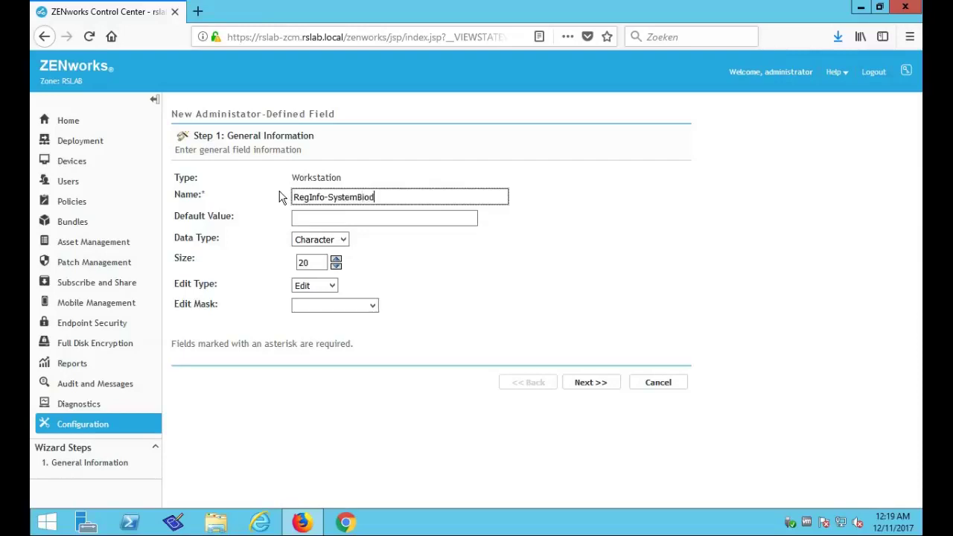
pyautogui.write('sDate')
pyautogui.click(581, 383)
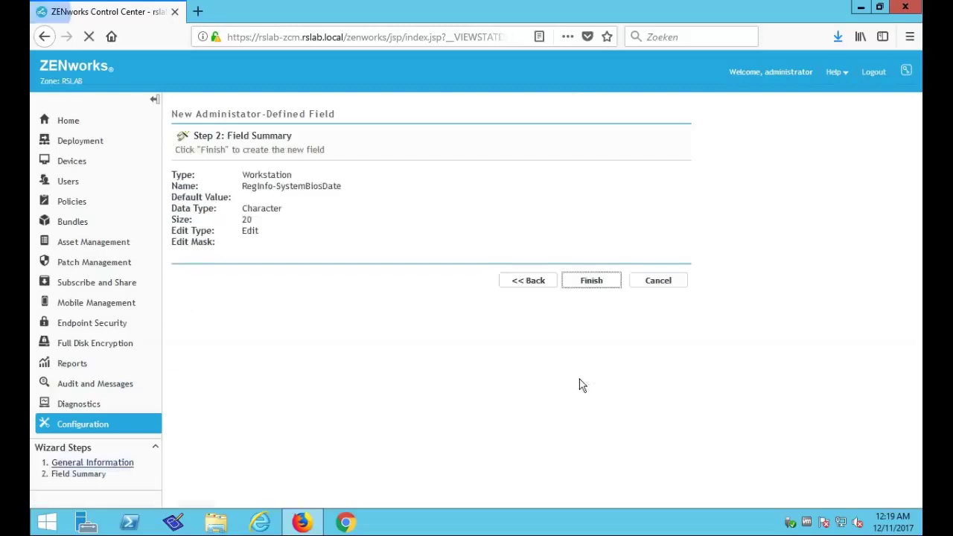
pyautogui.click(592, 284)
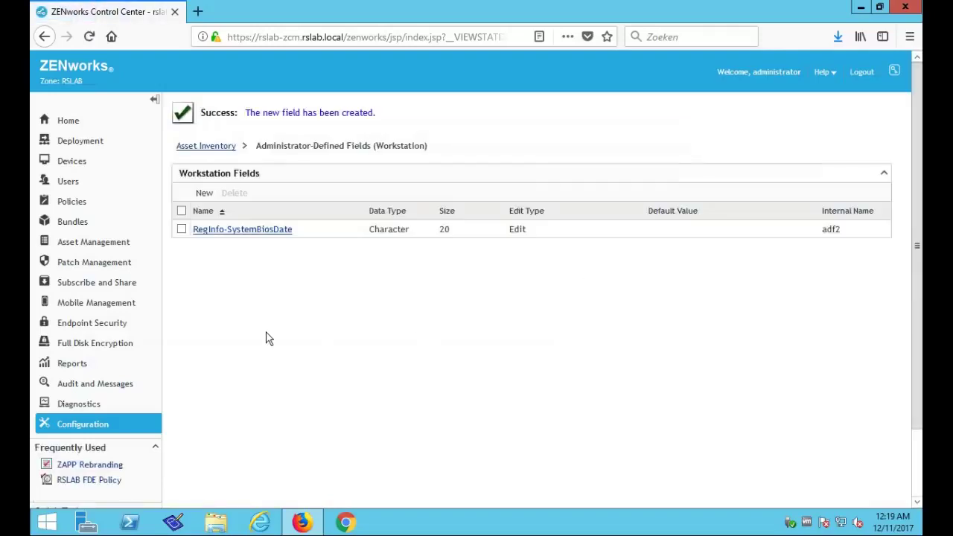
# - Open the Collection Data Form from the zone's Inventory configuration settings
pyautogui.click(206, 148)
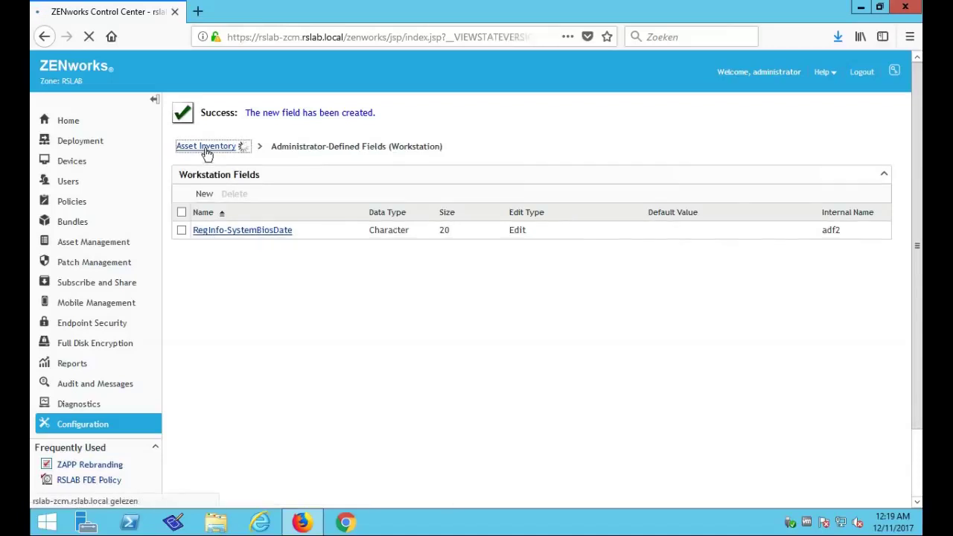
pyautogui.click(221, 124)
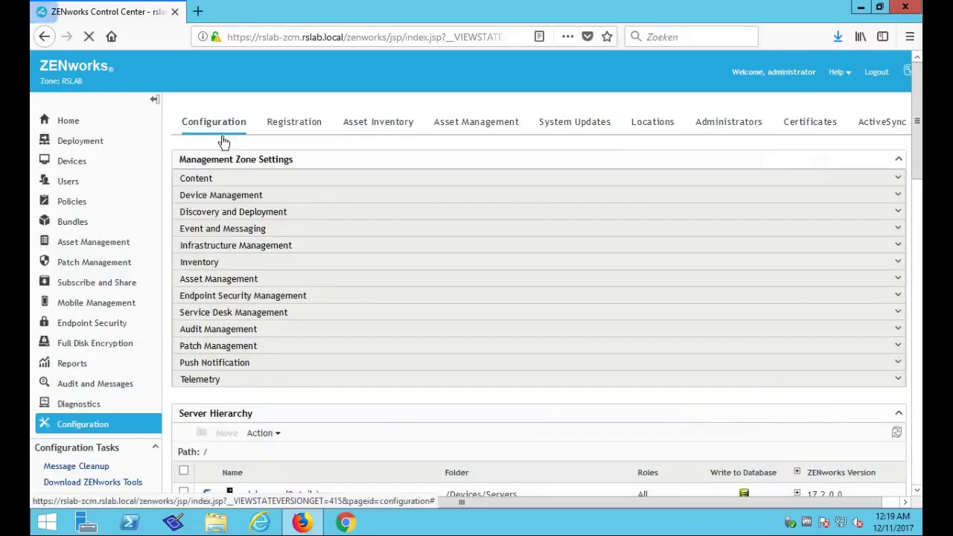
pyautogui.moveTo(215, 245); pyautogui.dragTo(206, 265)
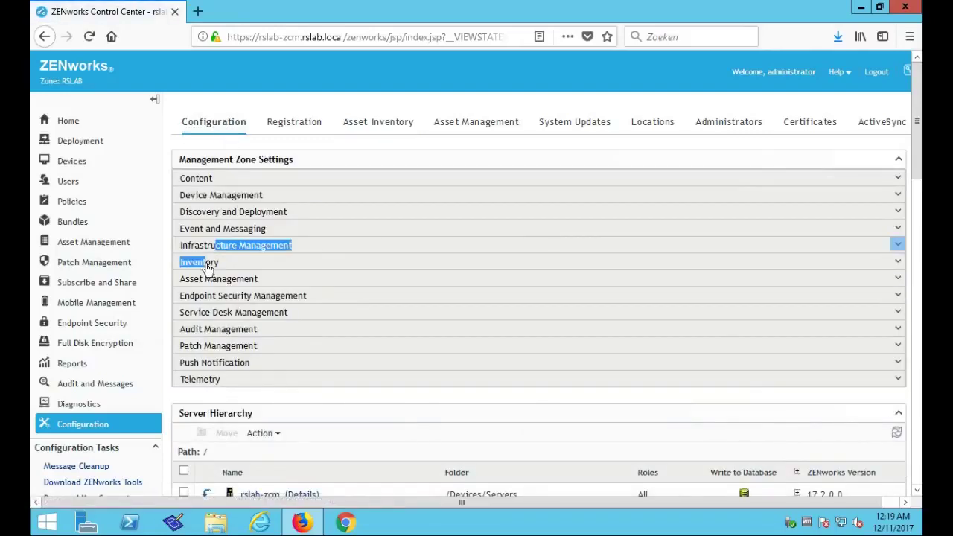
pyautogui.click(207, 266)
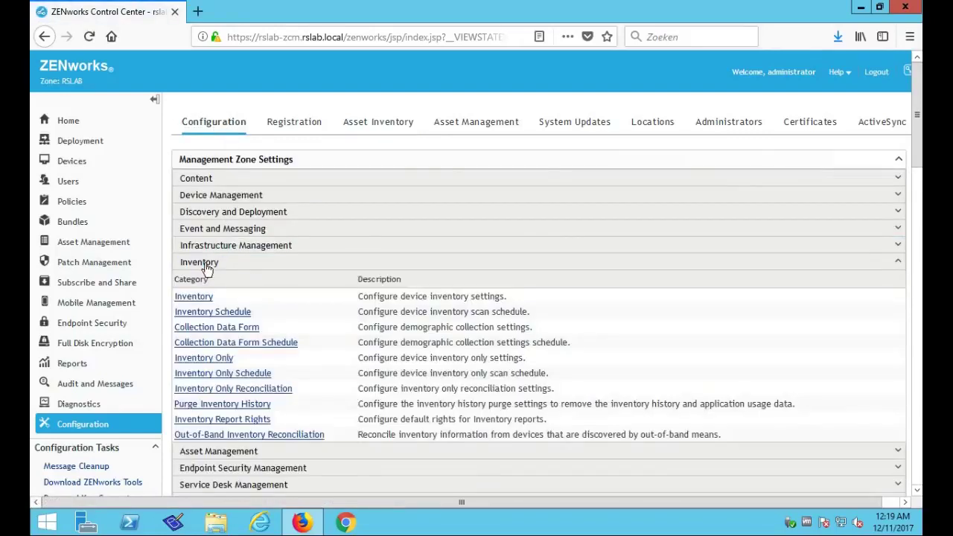
pyautogui.click(215, 333)
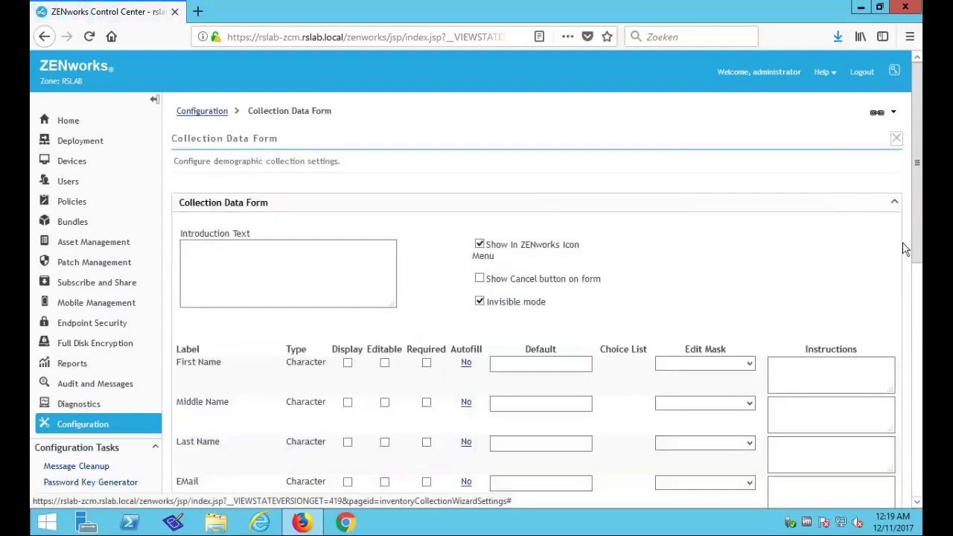
# - Turn off invisible mode for the collection form and scroll to the RegInfo-SystemBiosDate row
pyautogui.scroll(-1, 918, 246)
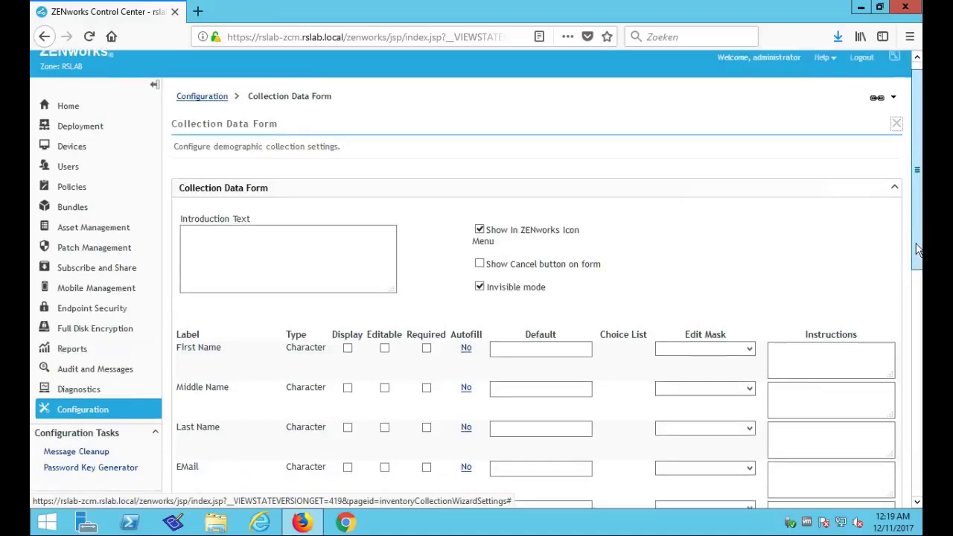
pyautogui.moveTo(491, 210); pyautogui.dragTo(497, 218)
pyautogui.click(501, 221)
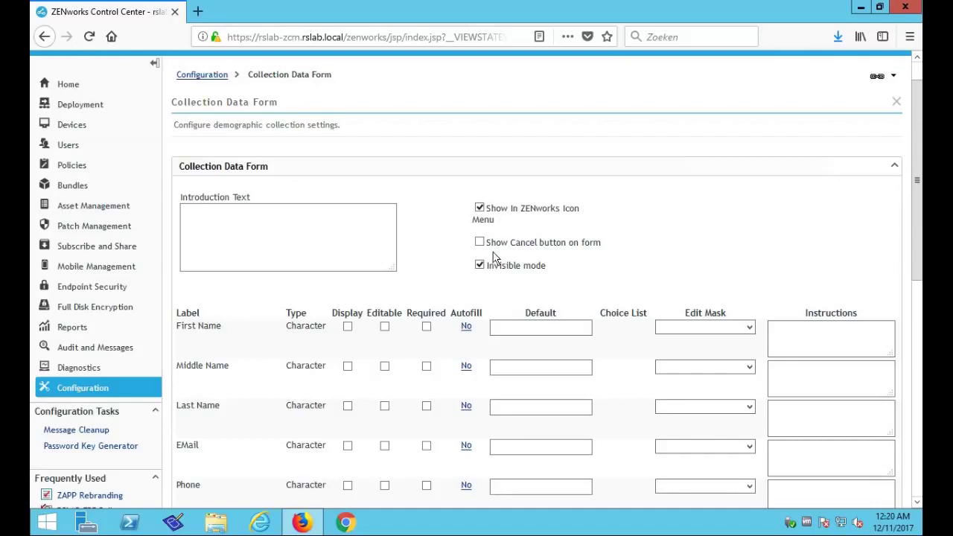
pyautogui.moveTo(492, 270); pyautogui.dragTo(534, 270)
pyautogui.click(534, 270)
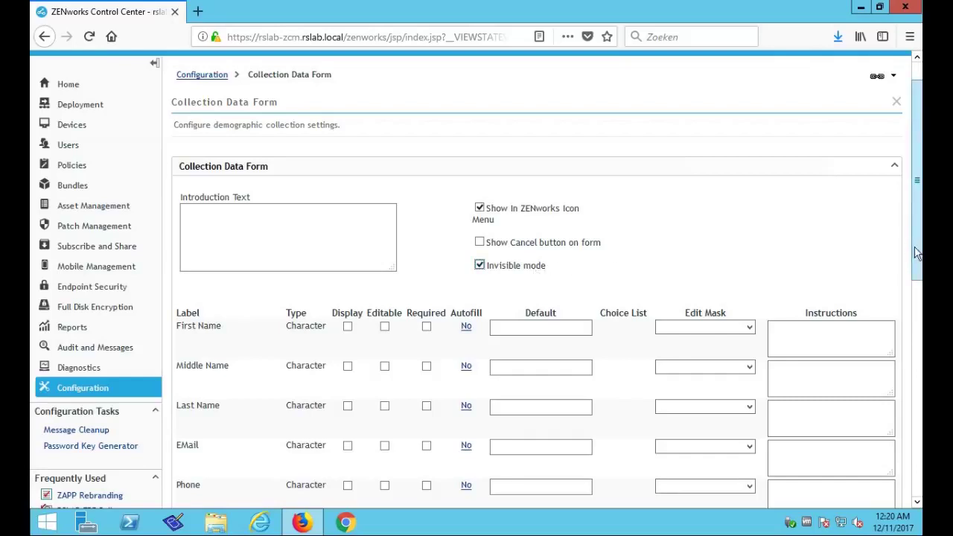
pyautogui.moveTo(918, 253); pyautogui.dragTo(920, 319)
pyautogui.moveTo(922, 368); pyautogui.dragTo(922, 476)
# - Autofill RegInfo-SystemBiosDate from HKEY_LOCAL_MACHINE\HARDWARE\DESCRIPTION\System\SystemBiosDate and apply the change
pyautogui.click(466, 443)
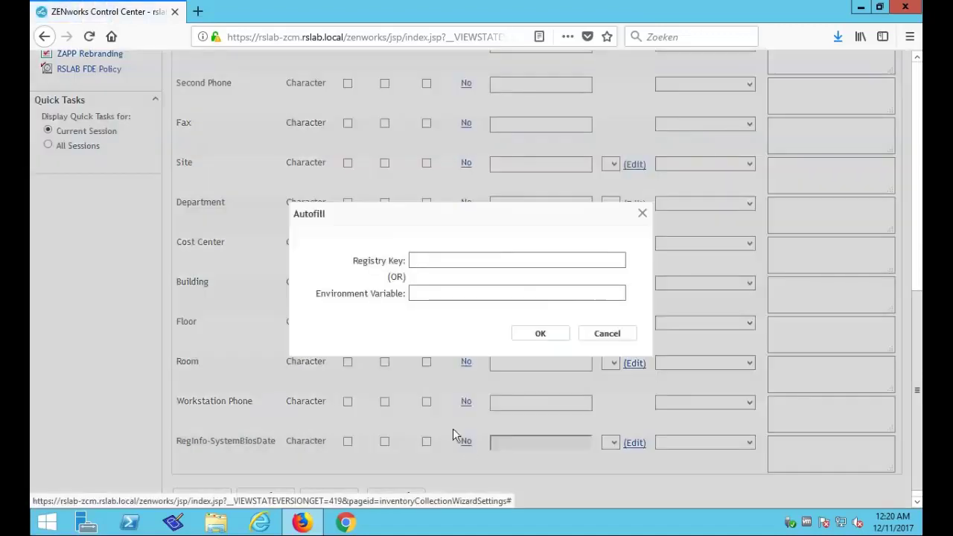
pyautogui.click(436, 262)
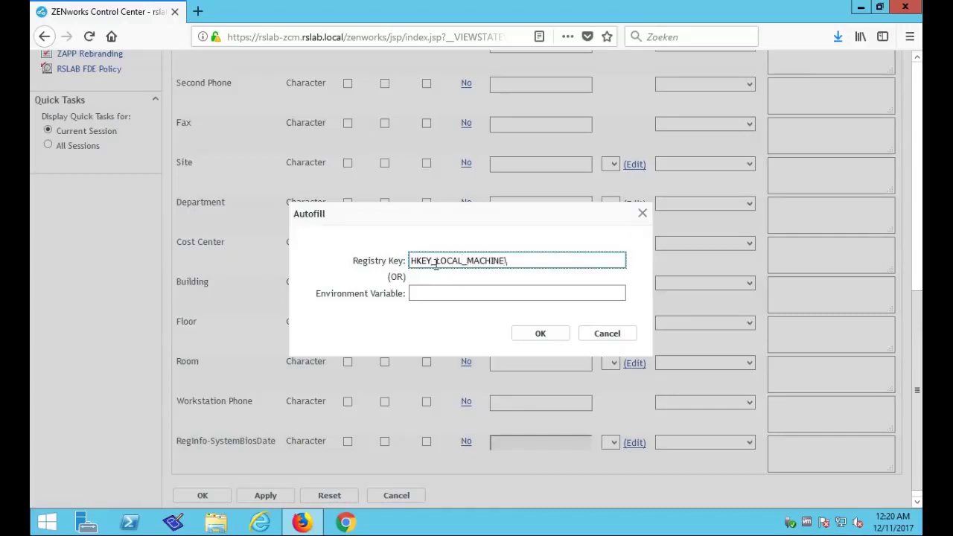
pyautogui.write('RDWARE\\DESCRIPTION\\System\\')
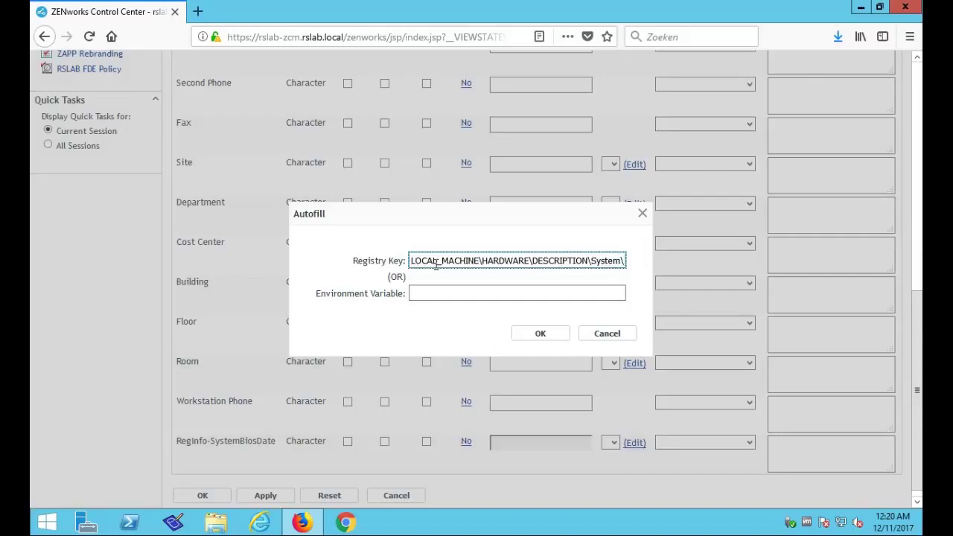
pyautogui.write('System')
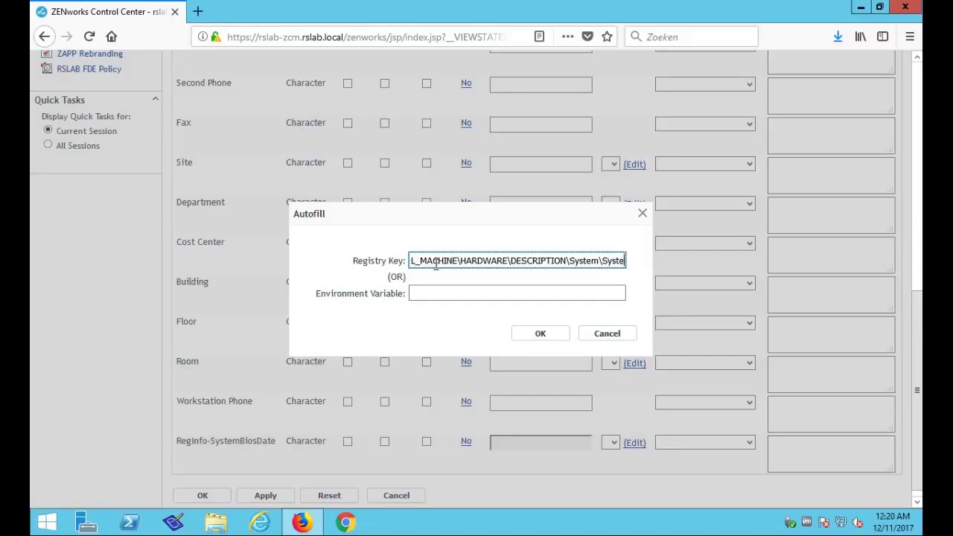
pyautogui.write('Bios')
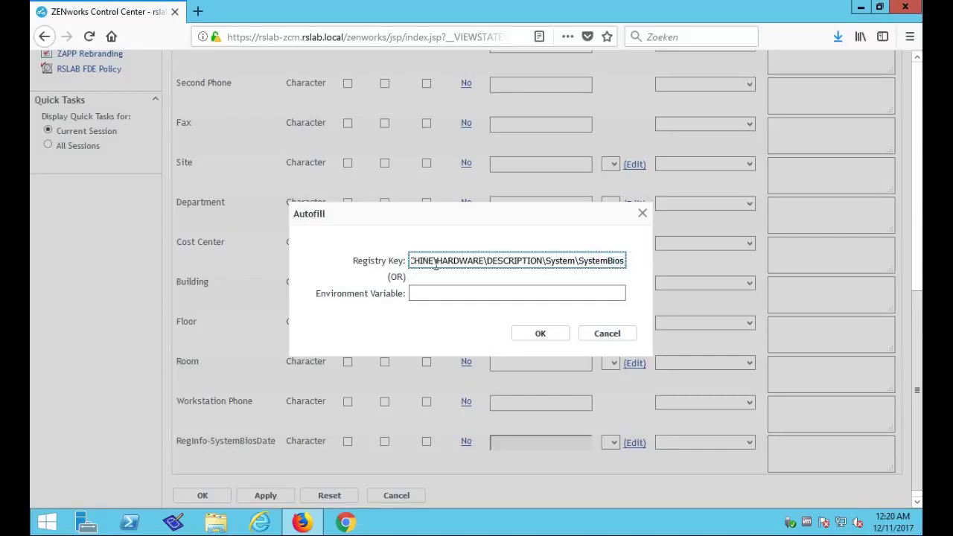
pyautogui.write('Date')
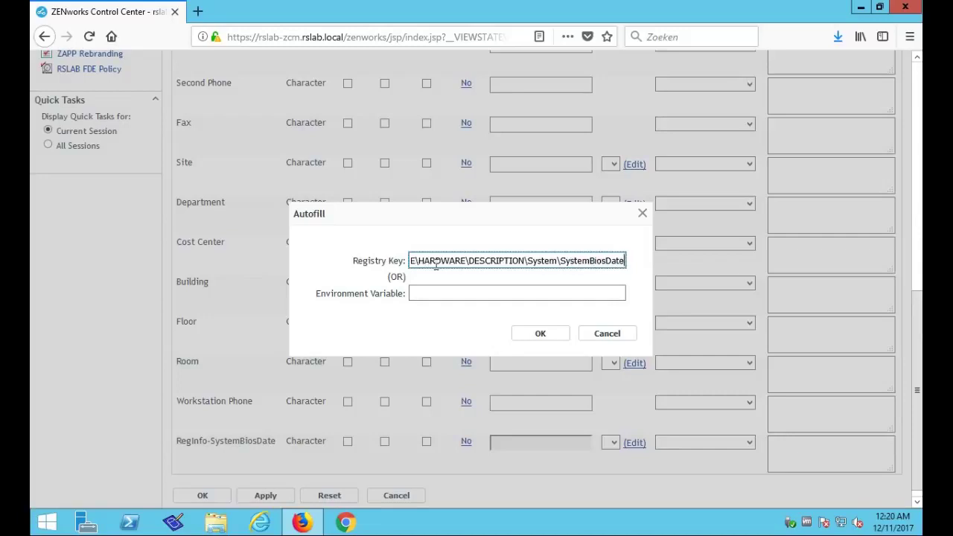
pyautogui.click(531, 334)
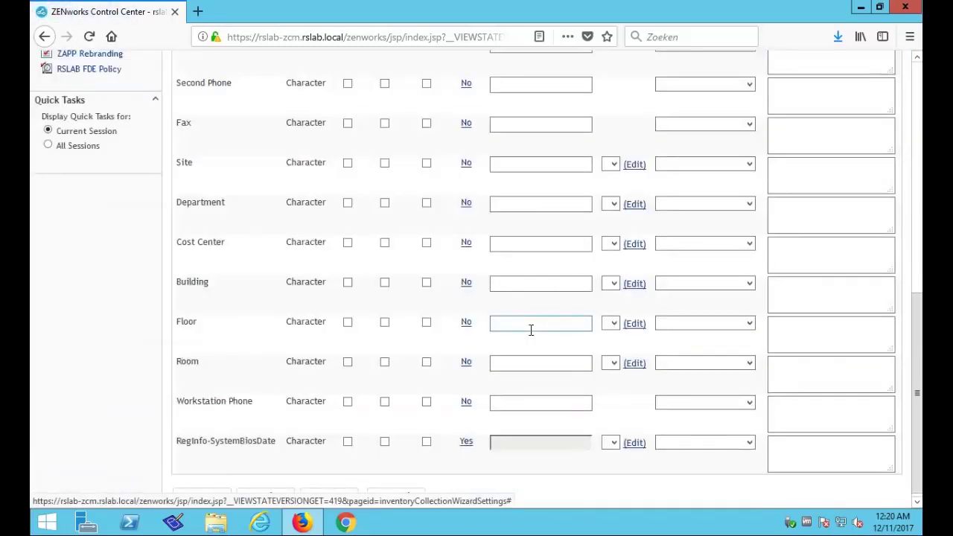
pyautogui.click(866, 456)
pyautogui.scroll(-1, 918, 478)
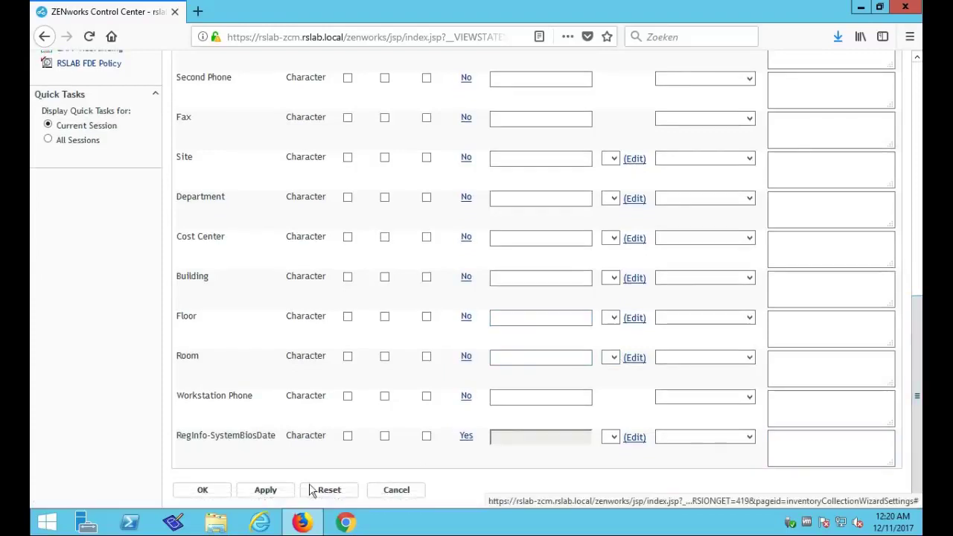
pyautogui.click(265, 490)
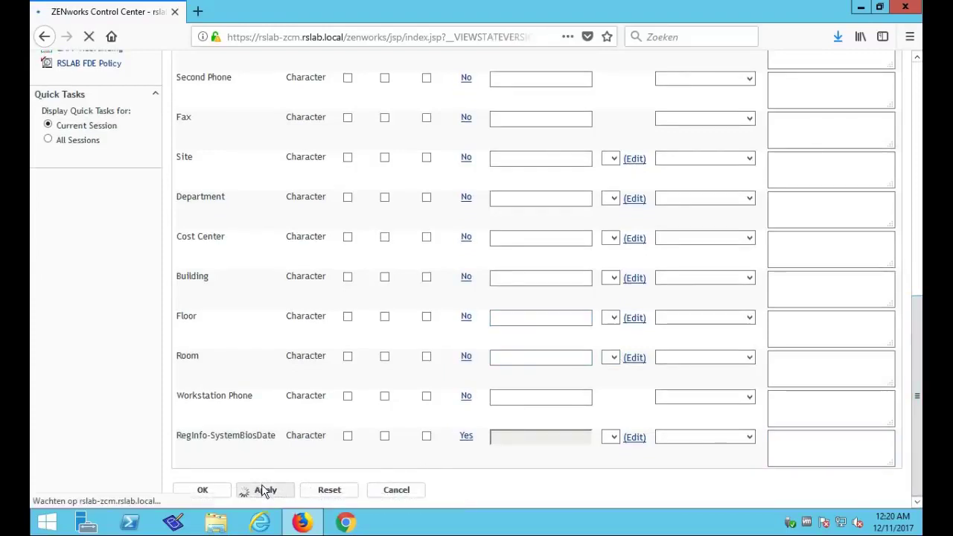
# - Save the Collection Data Form and check the Launch Collection Data Form inventory setting
pyautogui.click(217, 492)
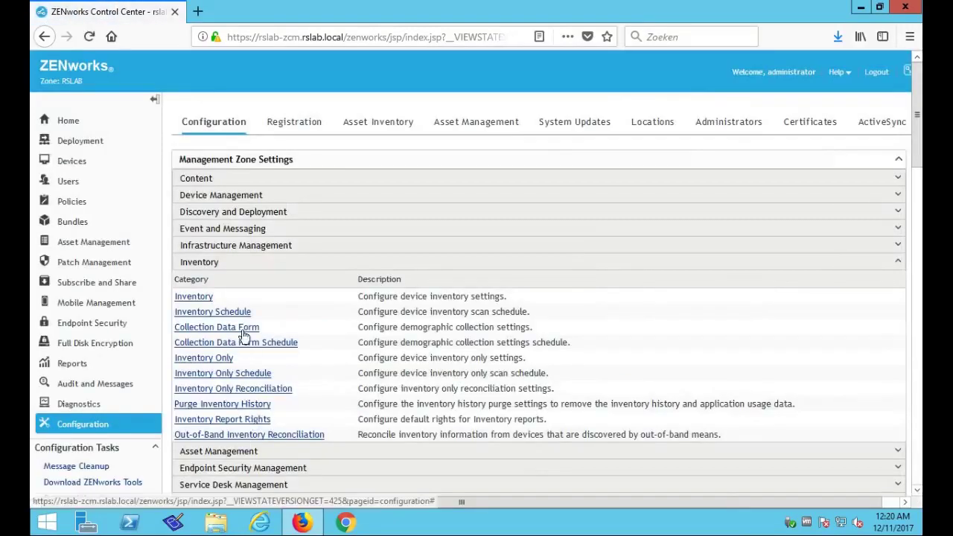
pyautogui.click(206, 298)
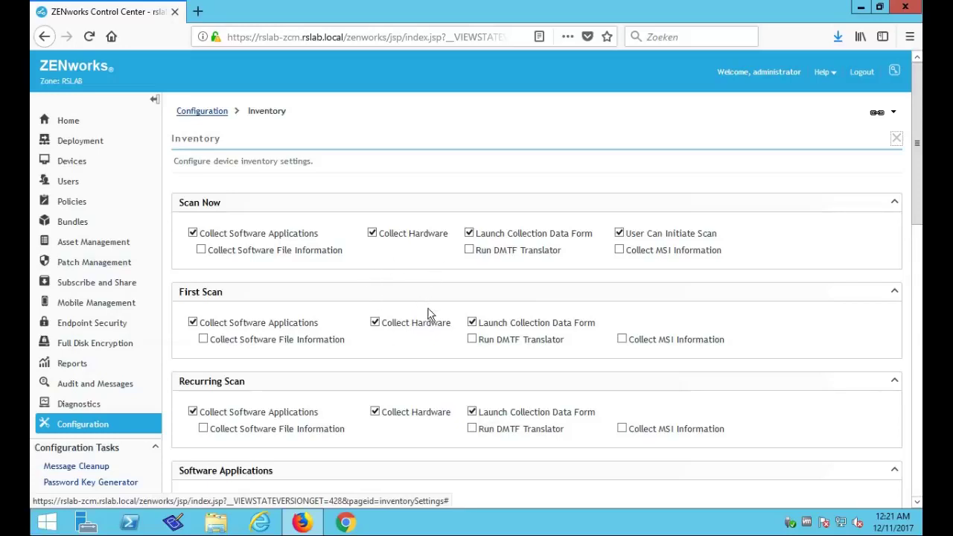
pyautogui.click(201, 112)
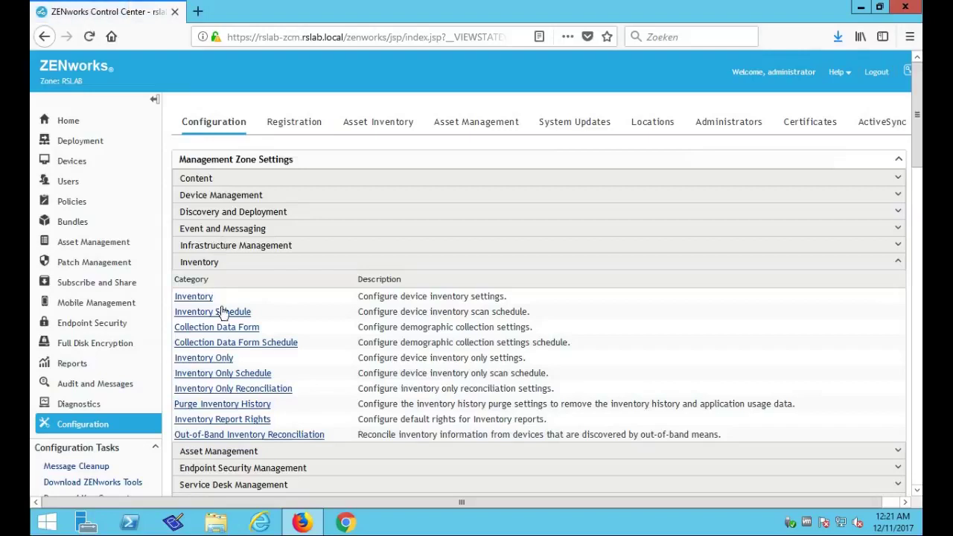
# - Review the Inventory Schedule, recurring whenever a device is refreshed, then return to Configuration
pyautogui.click(223, 313)
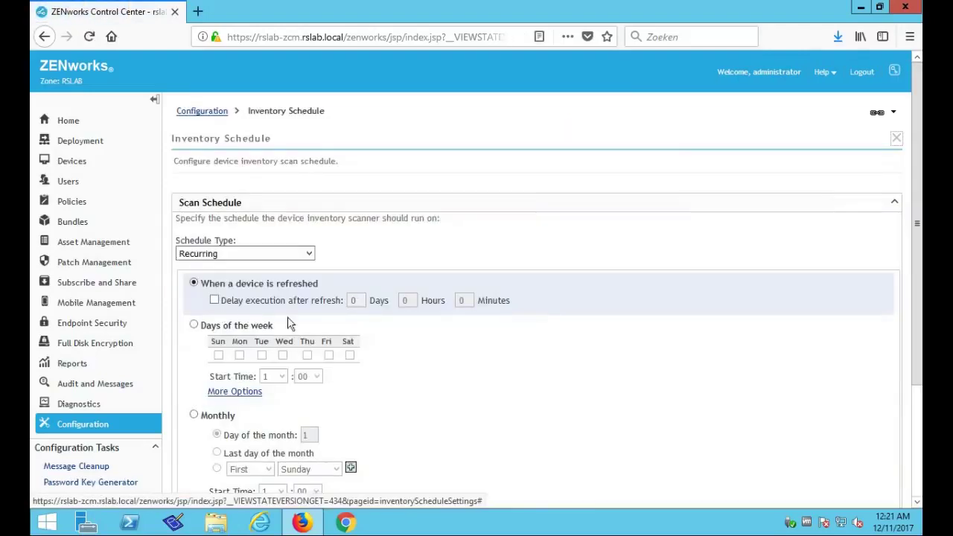
pyautogui.moveTo(920, 326); pyautogui.dragTo(922, 415)
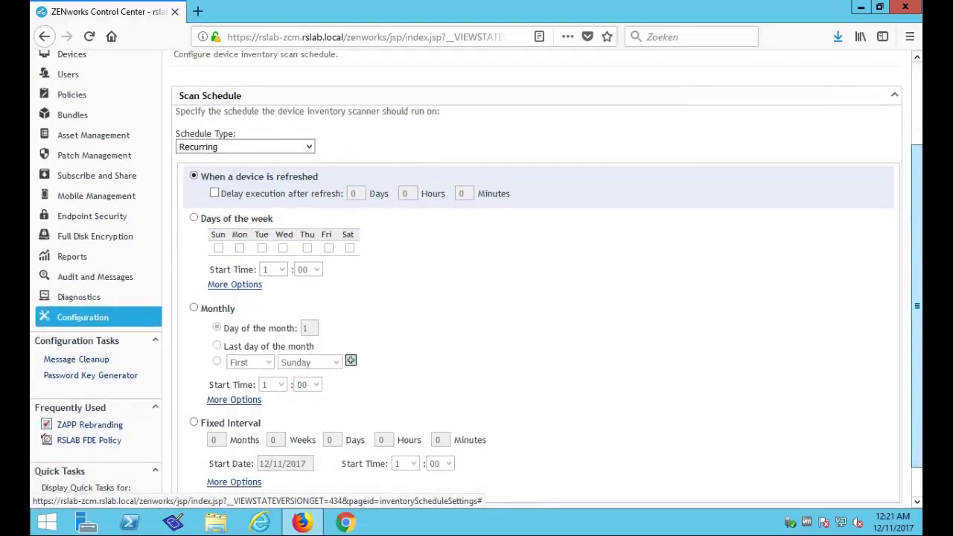
pyautogui.scroll(3, 477, 279)
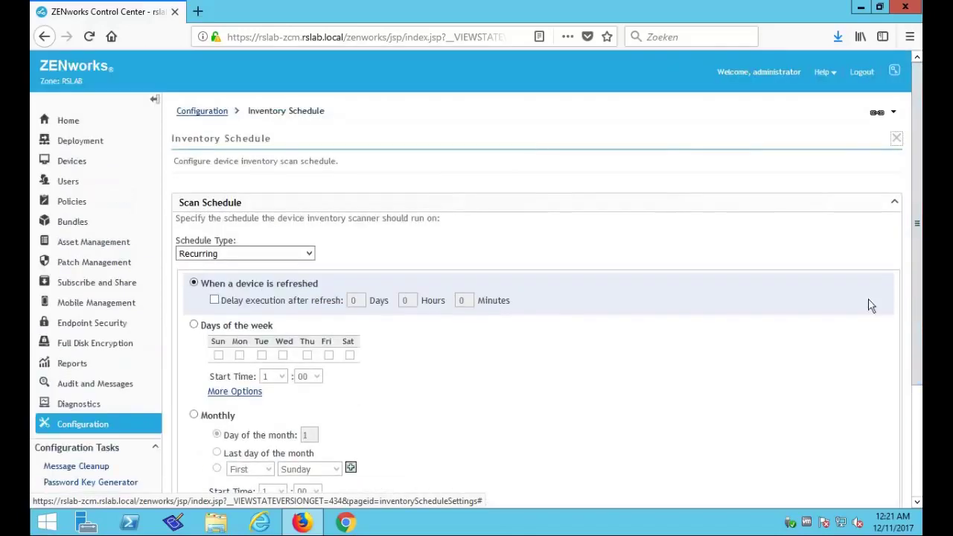
pyautogui.click(199, 114)
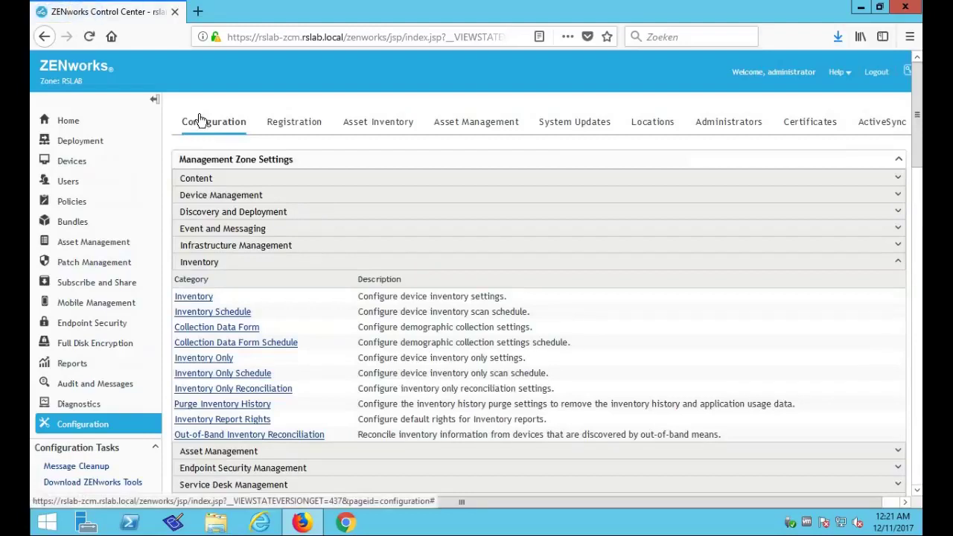
# - Check the Collection Data Form Schedule recurs on device refresh, then return to Configuration
pyautogui.click(239, 347)
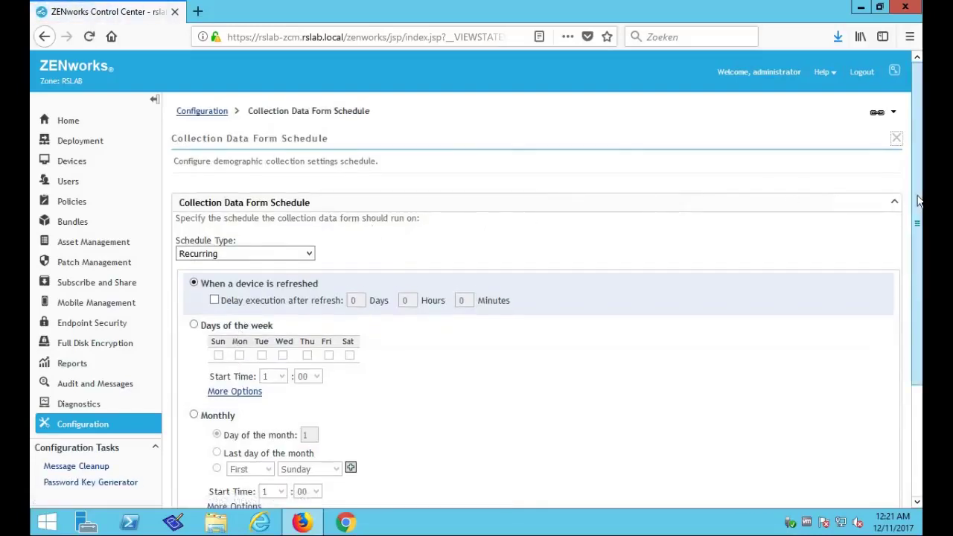
pyautogui.moveTo(919, 202); pyautogui.dragTo(898, 218)
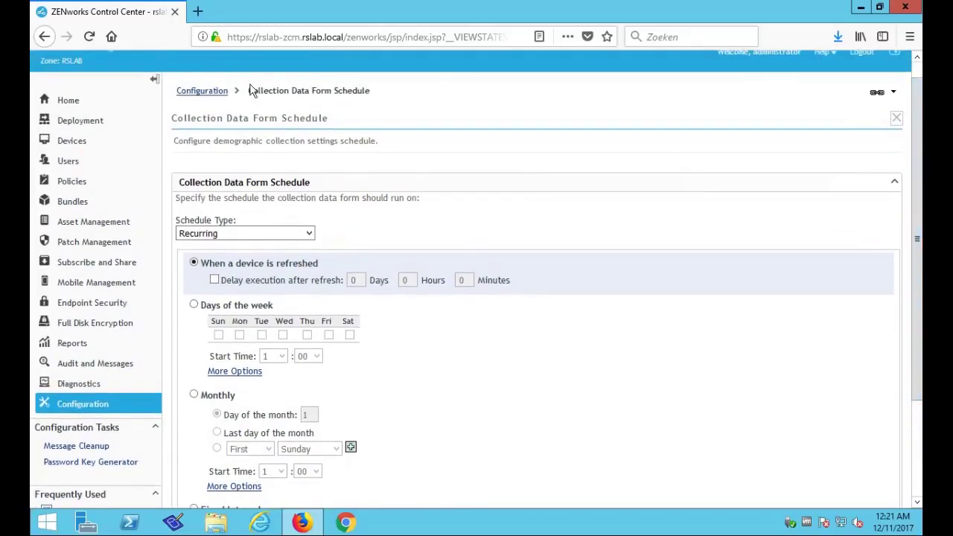
pyautogui.click(218, 95)
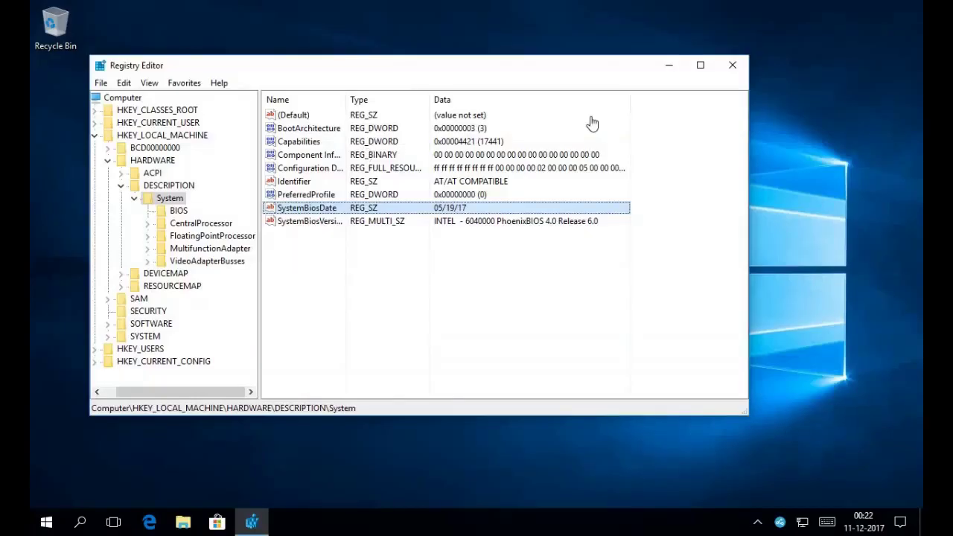
# - Close Registry Editor and start a Command Prompt by running cmd
pyautogui.click(732, 68)
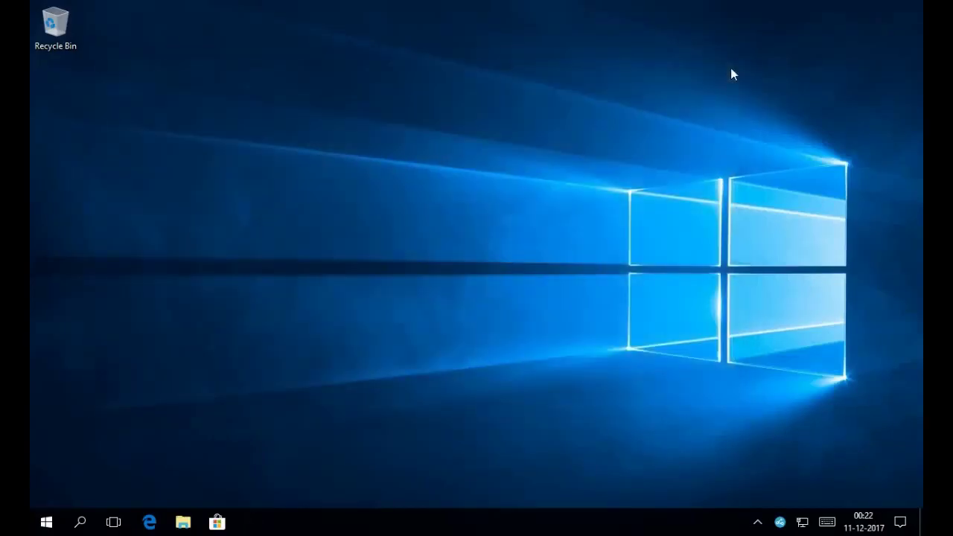
pyautogui.rightClick(46, 523)
pyautogui.click(90, 453)
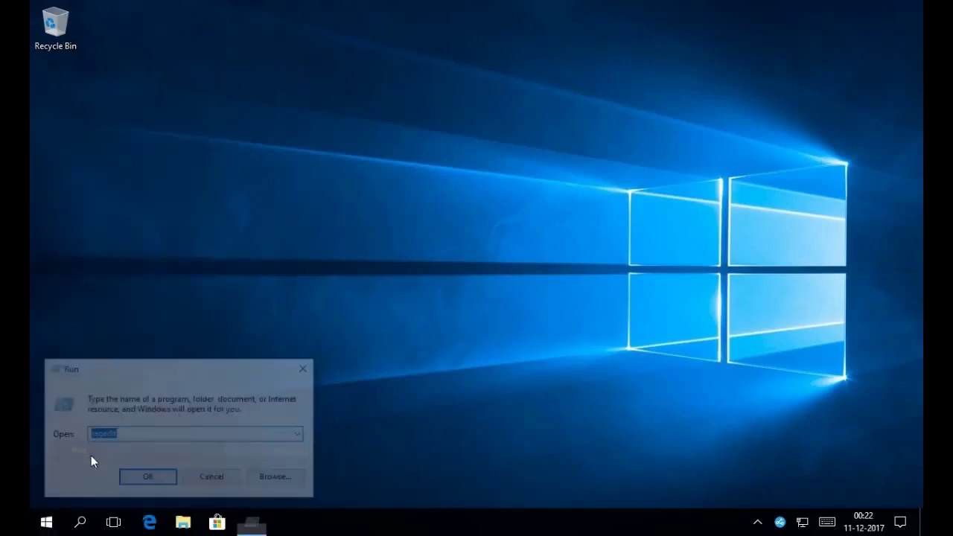
pyautogui.write('cmd')
pyautogui.press('Return')
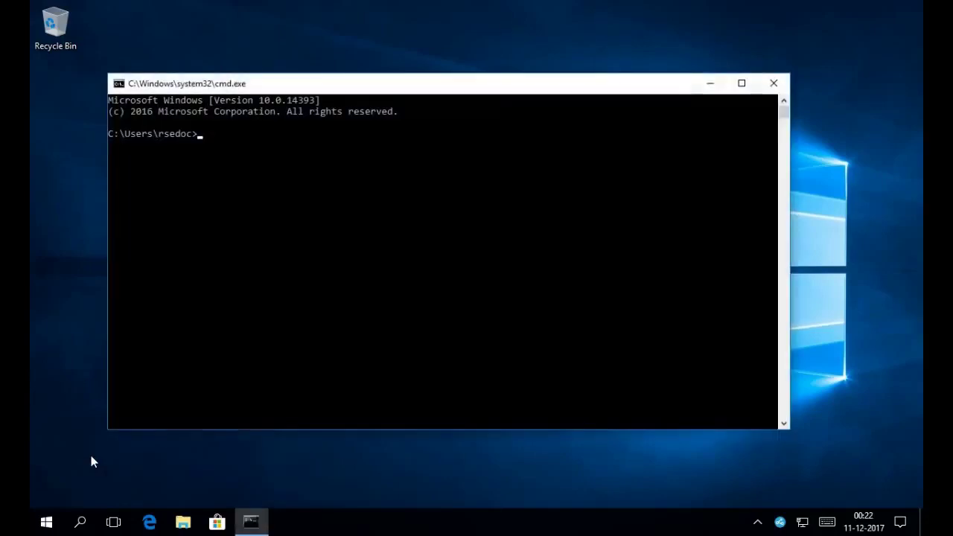
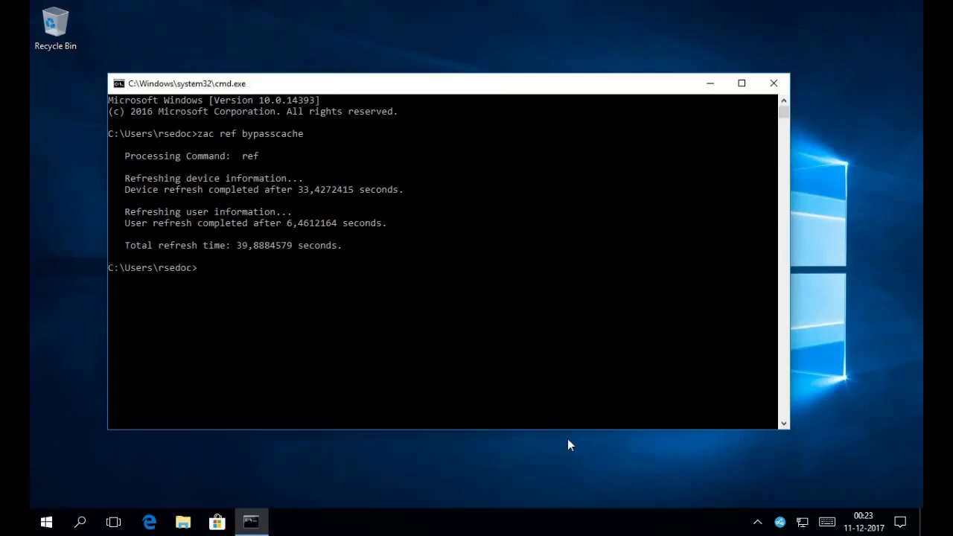
# - Run 'zac inv cdf' in Command Prompt to send the collection data form inventory
pyautogui.rightClick(781, 523)
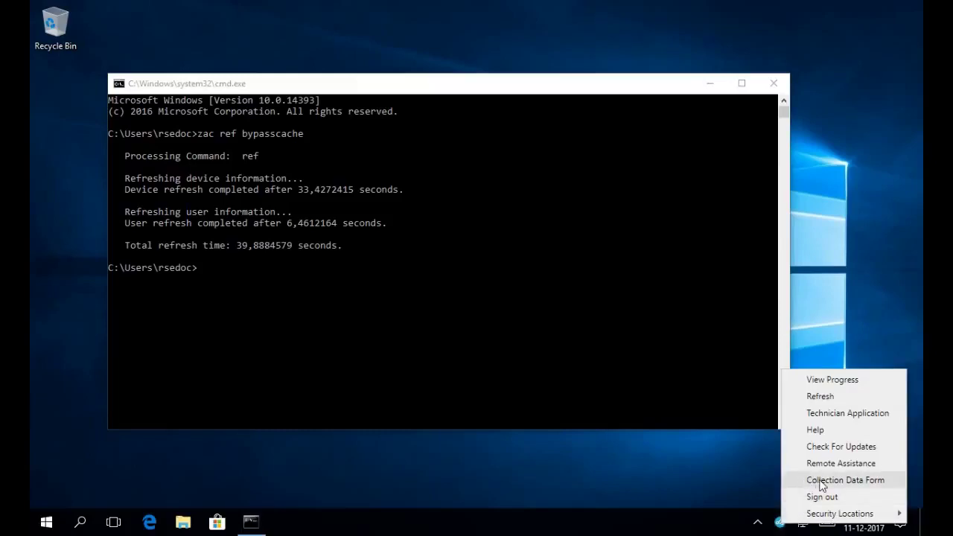
pyautogui.click(639, 396)
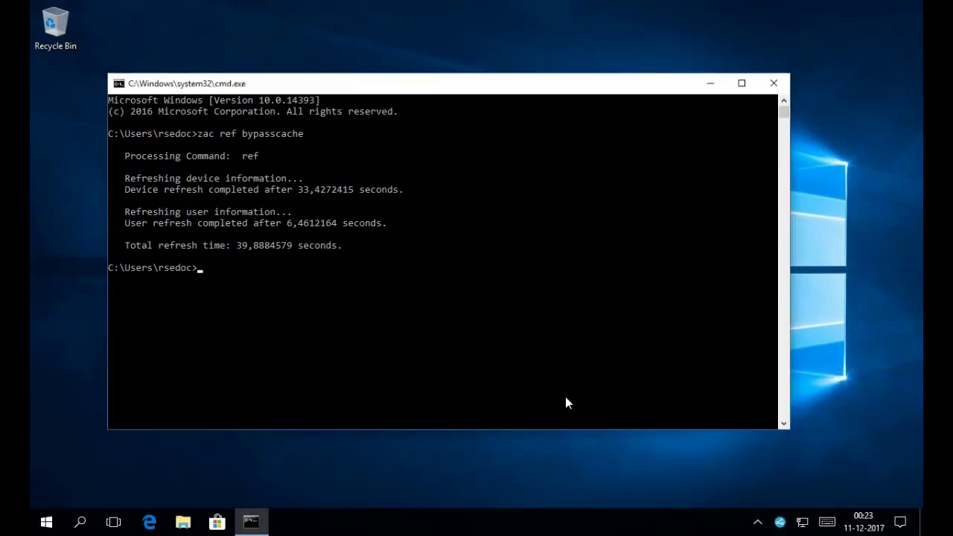
pyautogui.write('zac inv cdf')
pyautogui.press('Return')
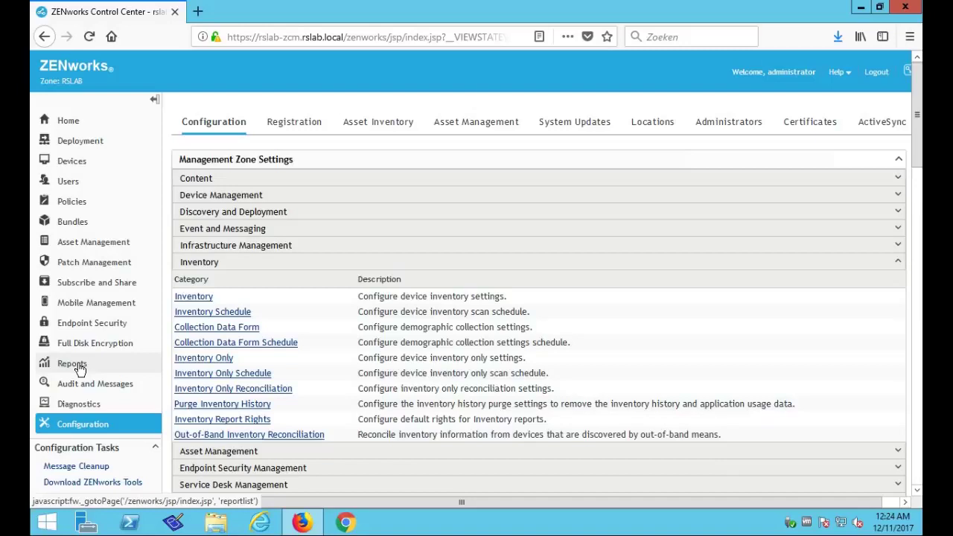
# - Open the Registry Info report from Reports > My Reports for editing
pyautogui.click(79, 368)
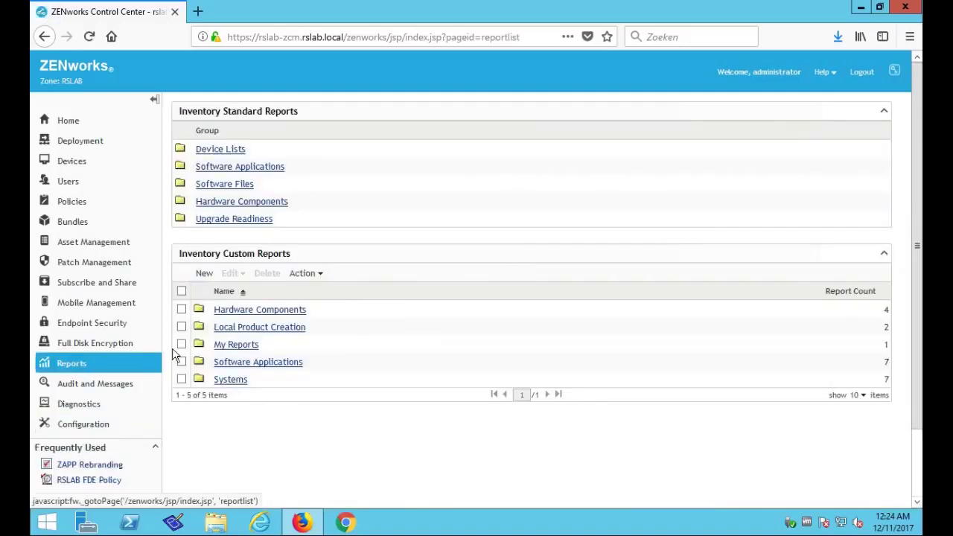
pyautogui.click(220, 346)
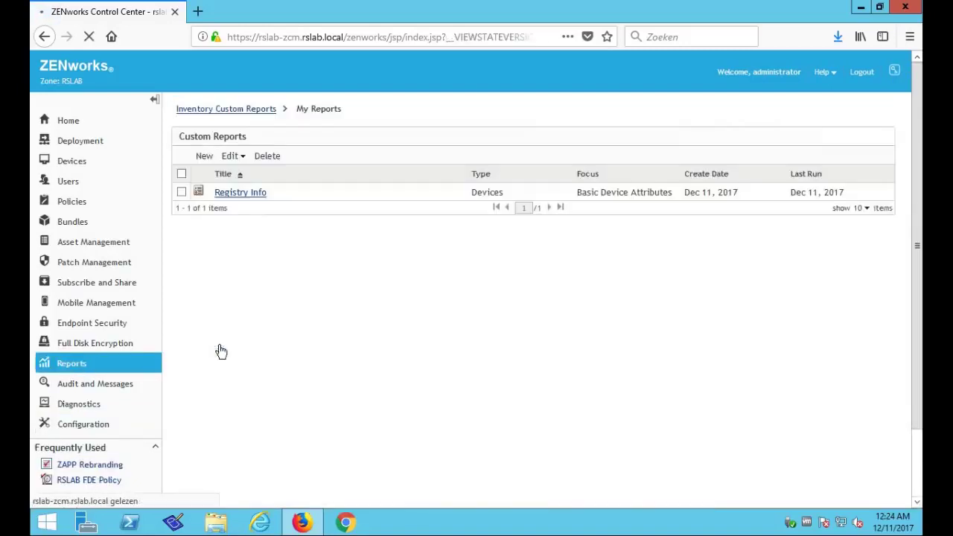
pyautogui.click(240, 193)
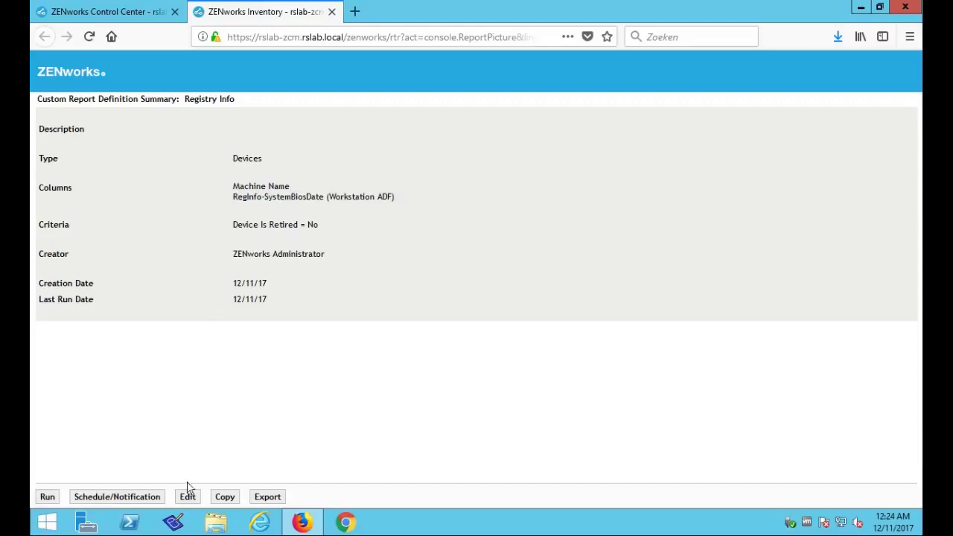
pyautogui.click(187, 497)
# - Delete the old Registry Info report from My Reports
pyautogui.click(332, 12)
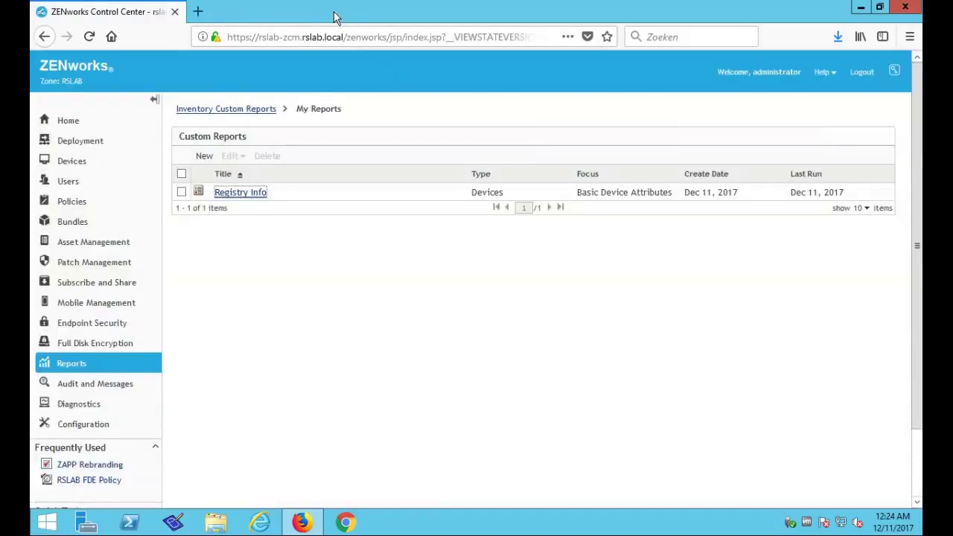
pyautogui.click(181, 192)
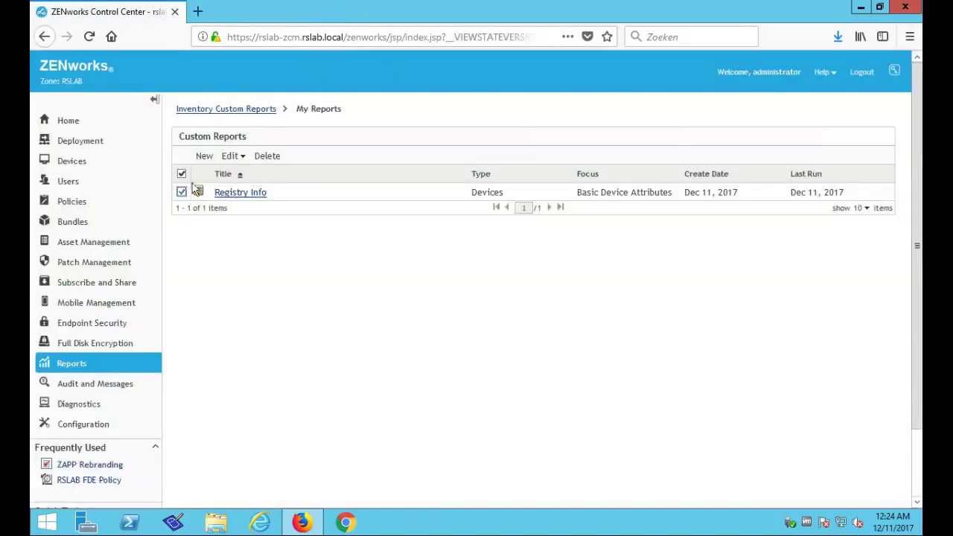
pyautogui.click(269, 157)
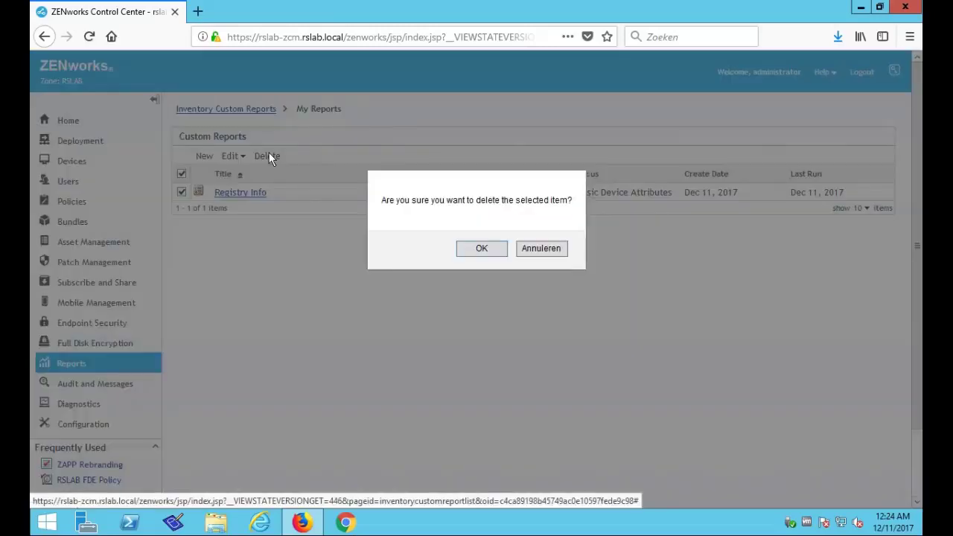
pyautogui.click(481, 249)
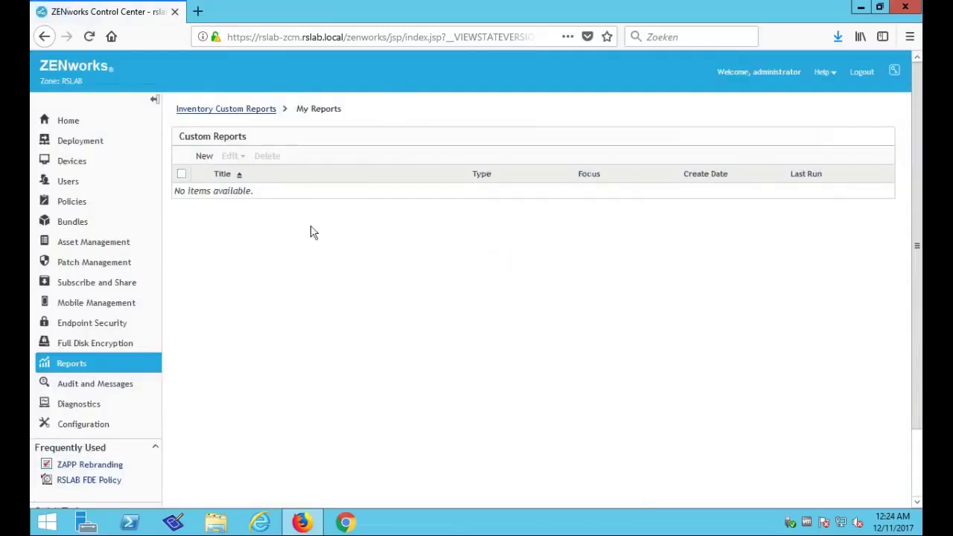
# - Start a new Devices custom report named RegistryInfo
pyautogui.click(199, 155)
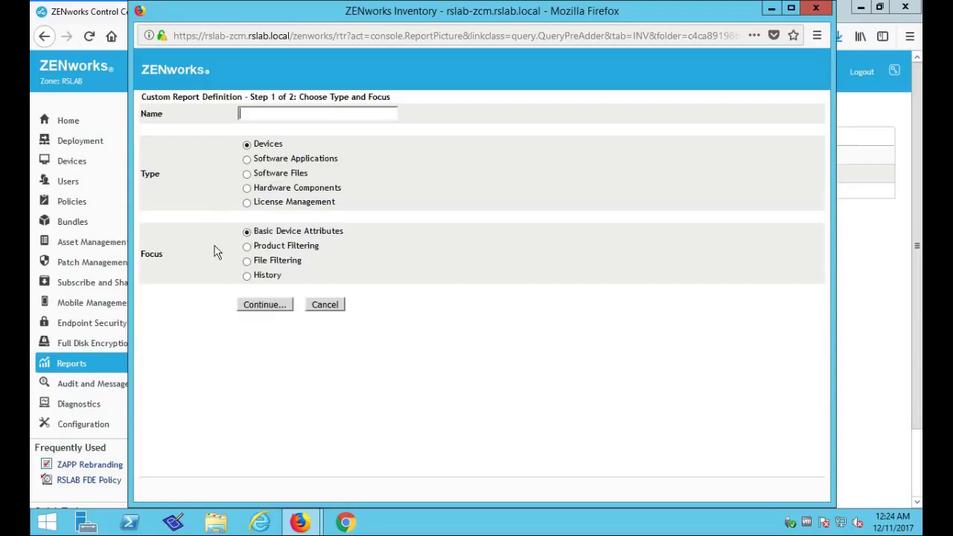
pyautogui.write('Reg')
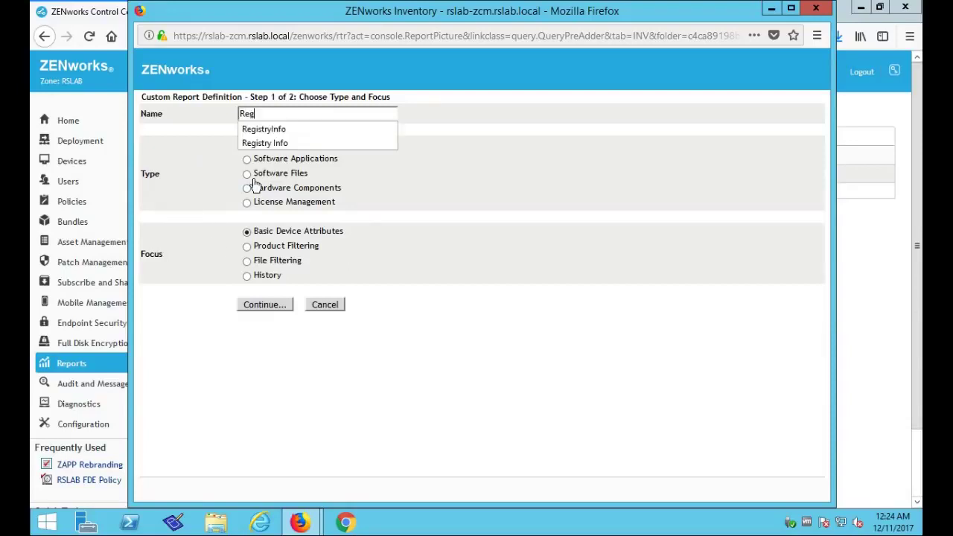
pyautogui.click(273, 131)
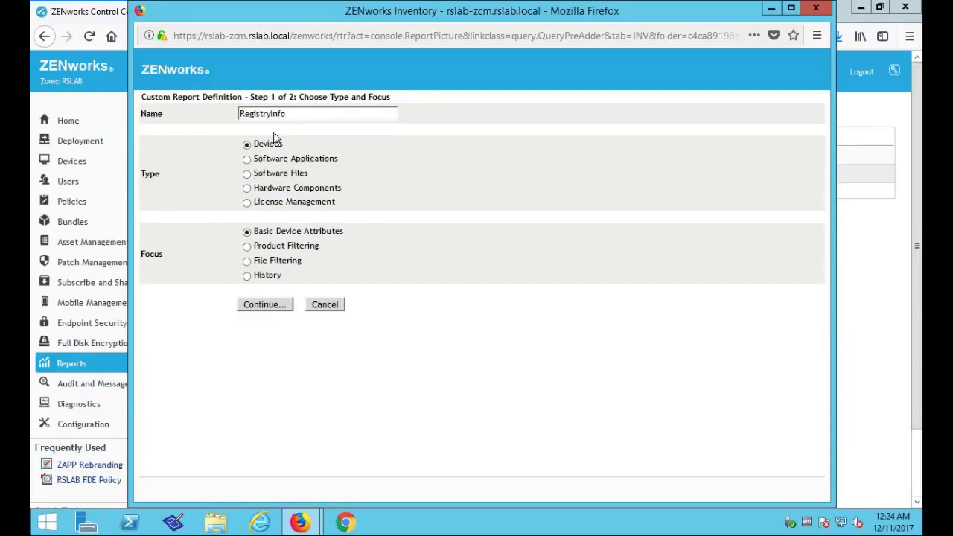
# - Add the RegInfo-SystemBiosDate (Workstation ADF) column next to Machine Name and save the report
pyautogui.click(267, 306)
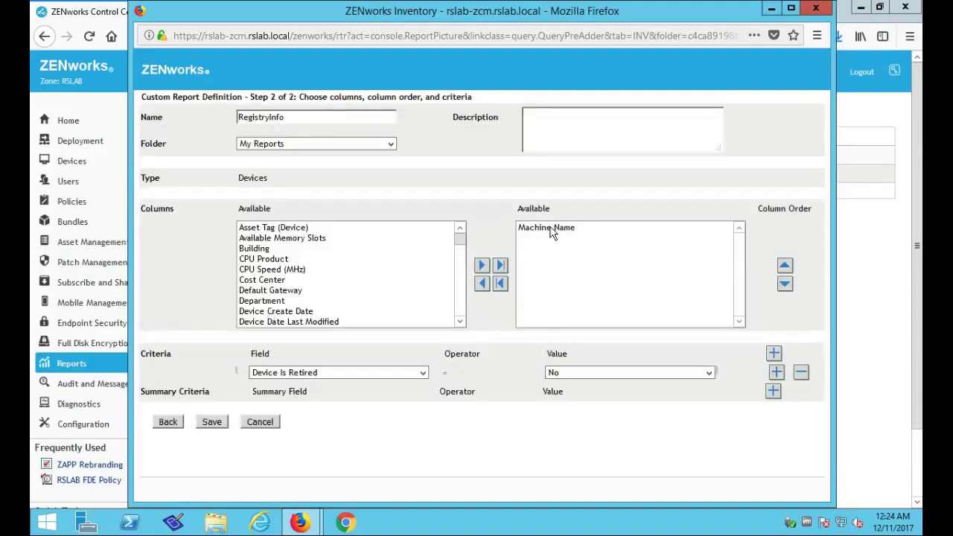
pyautogui.moveTo(459, 238); pyautogui.dragTo(461, 306)
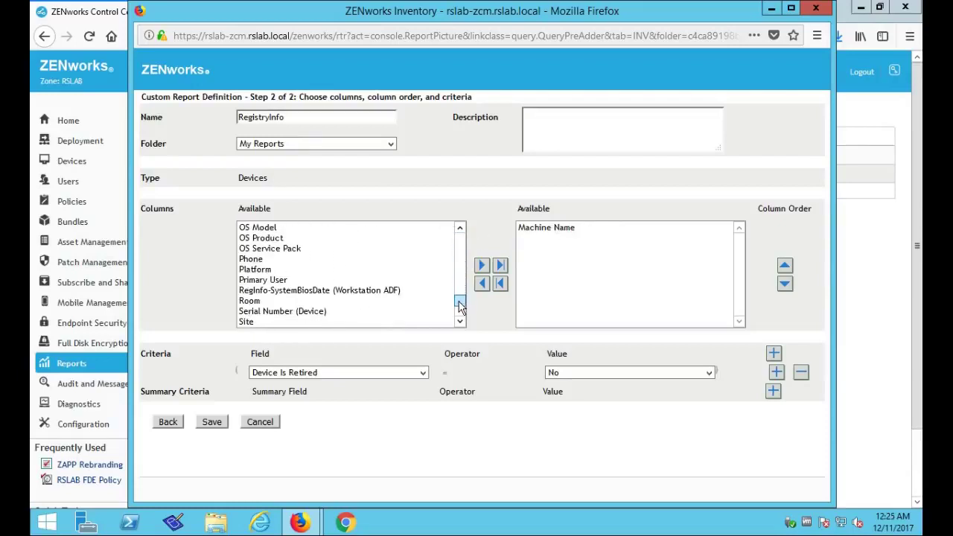
pyautogui.click(321, 292)
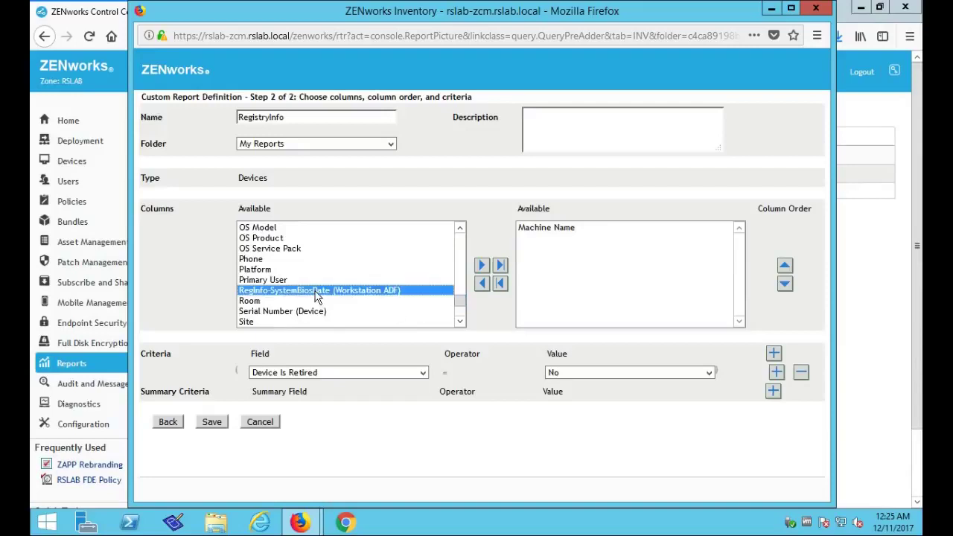
pyautogui.click(482, 266)
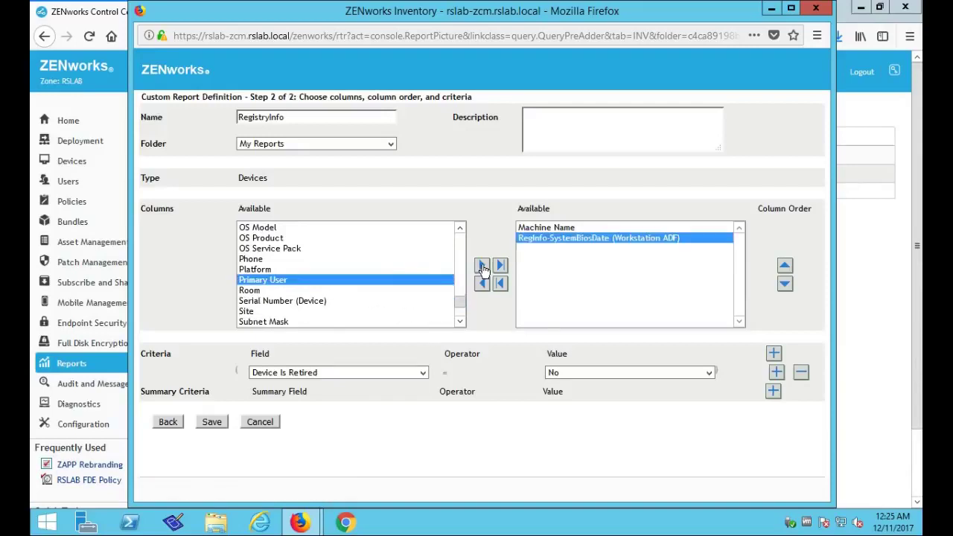
pyautogui.click(211, 425)
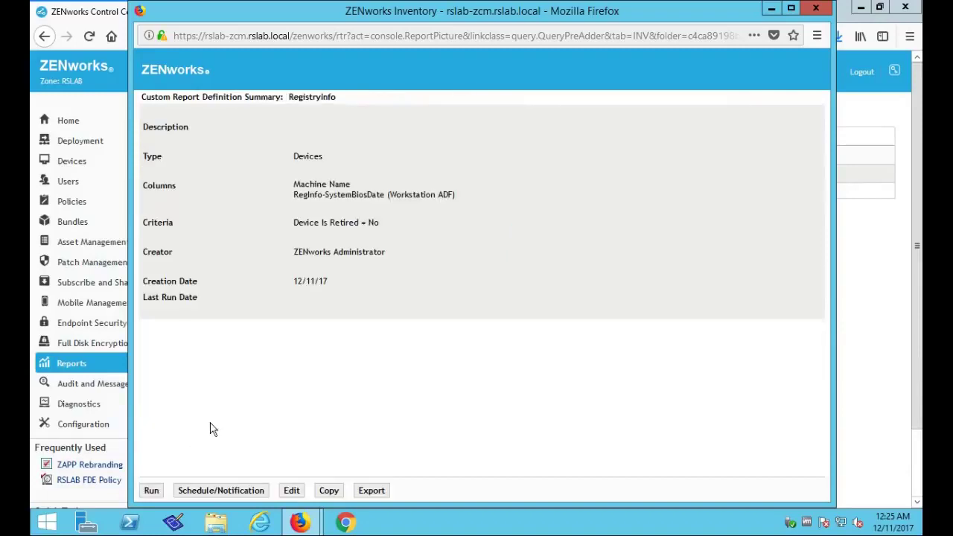
# - Run RegistryInfo and check rslab-w10-1's RegInfo-SystemBiosDate value of 05/19/17
pyautogui.click(152, 492)
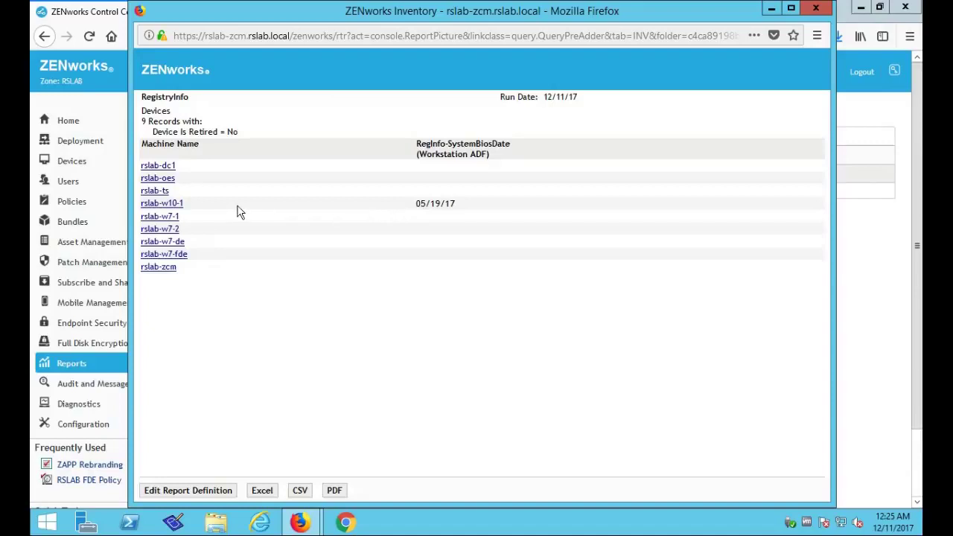
pyautogui.click(172, 203)
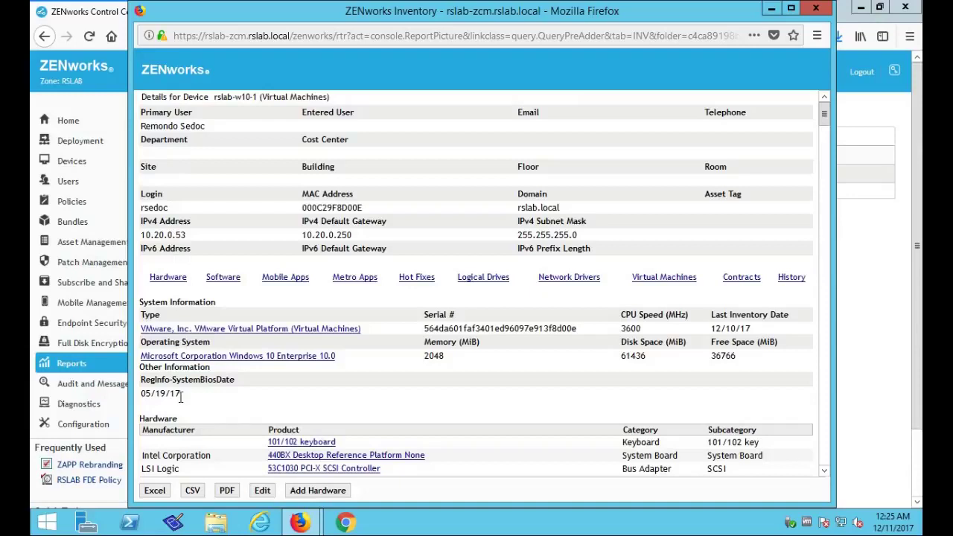
pyautogui.moveTo(180, 397); pyautogui.dragTo(142, 379)
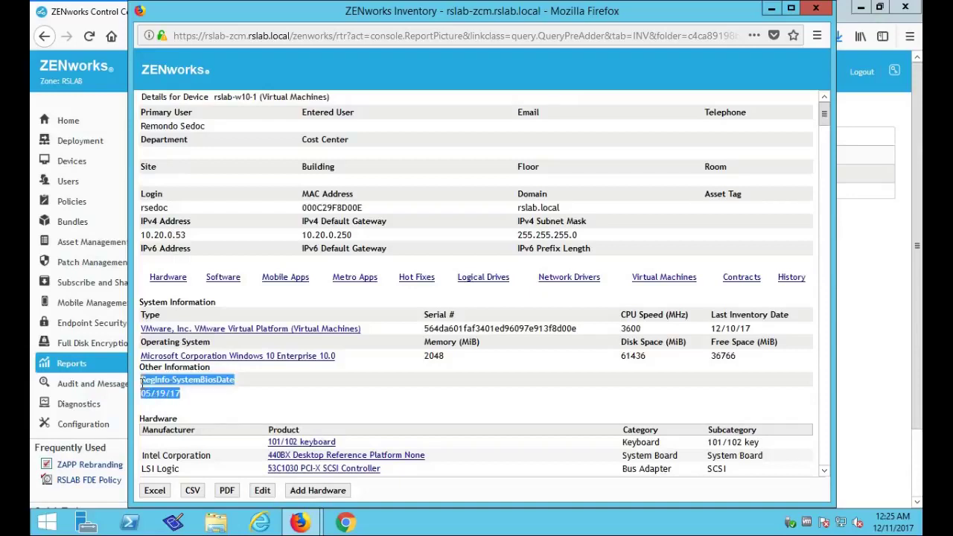
pyautogui.click(200, 405)
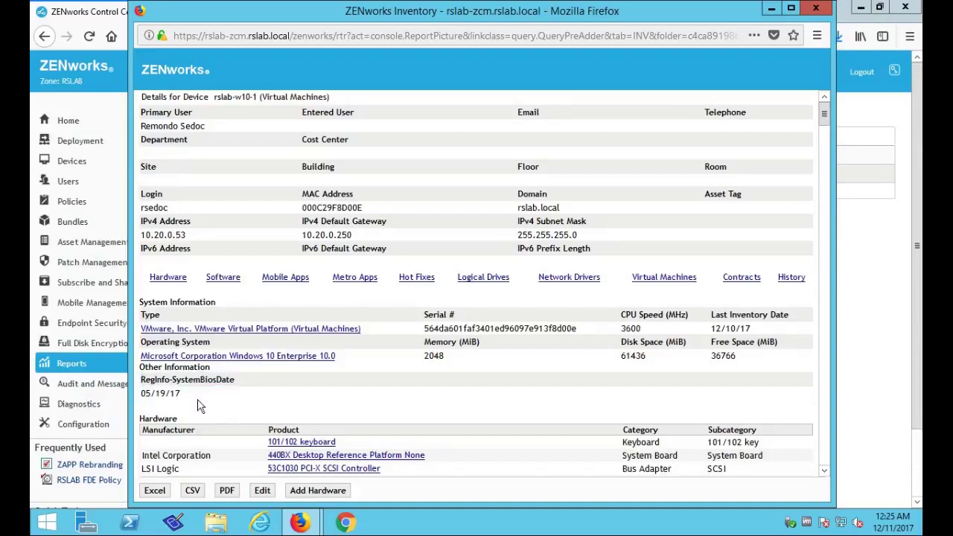